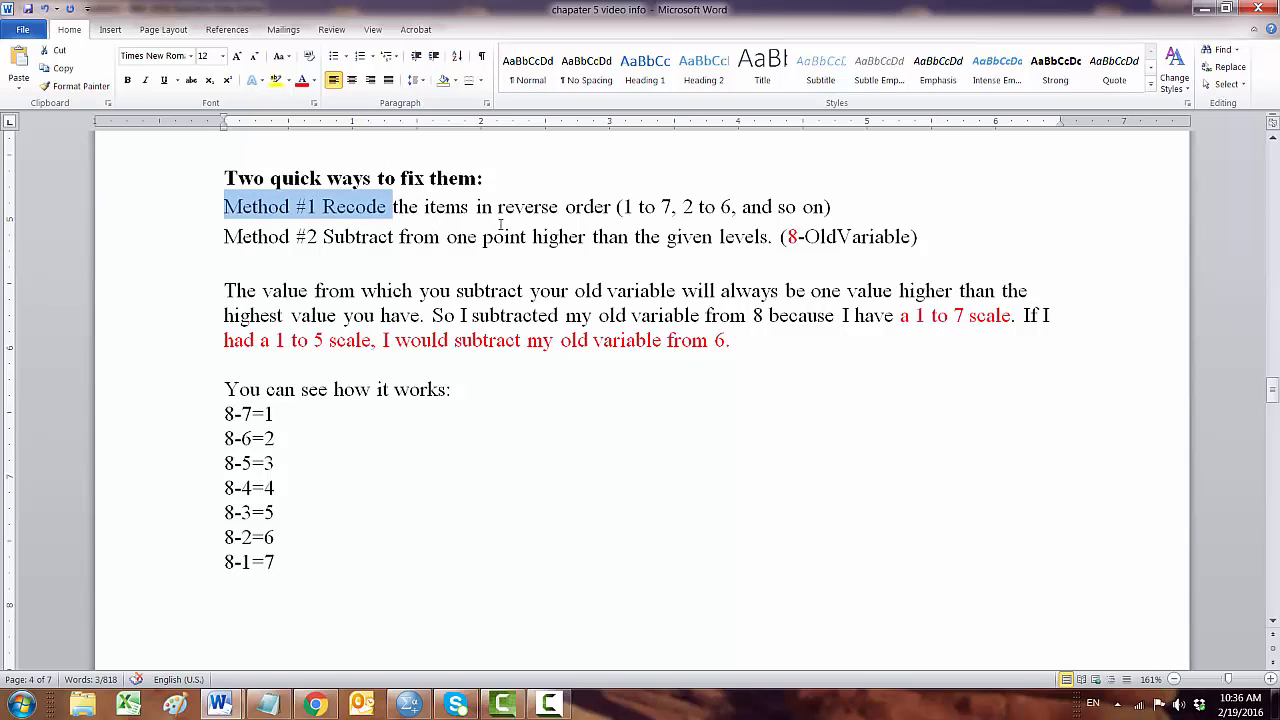
Step: Review the two methods for reversing items and the positively and negatively worded example statements in the document
left_click_drag(674, 208, 638, 208)
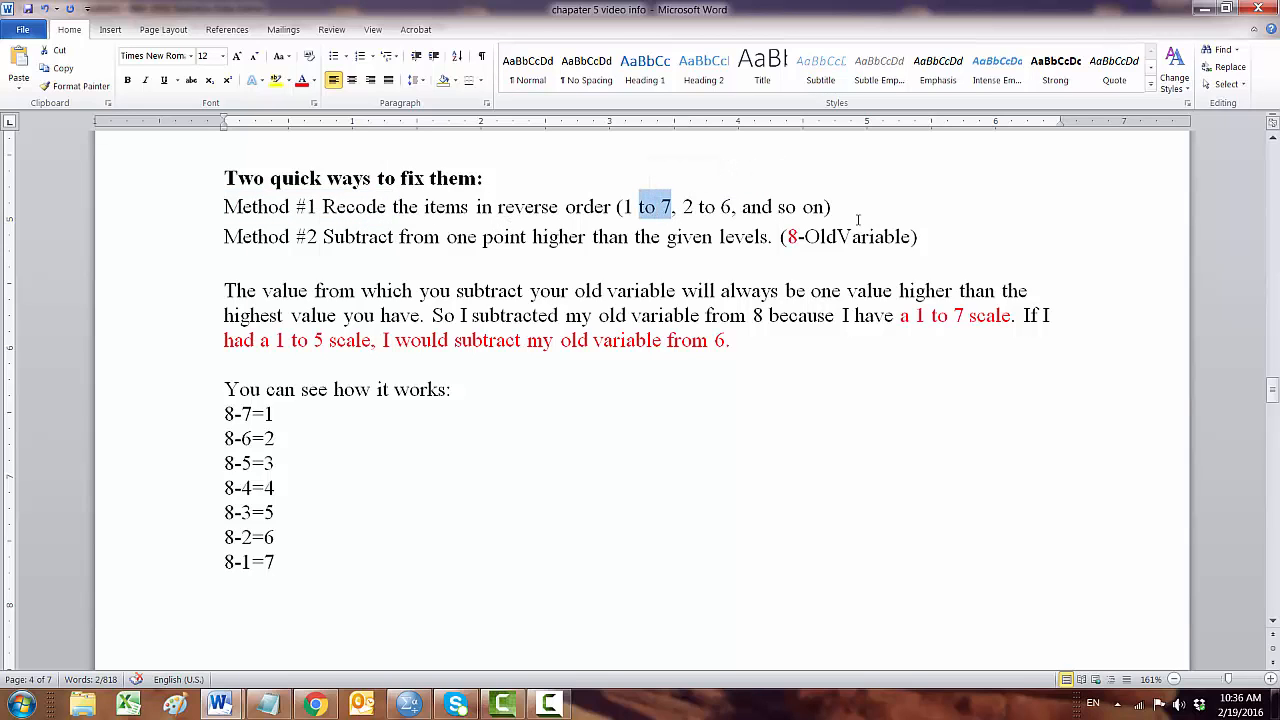
left_click(789, 237)
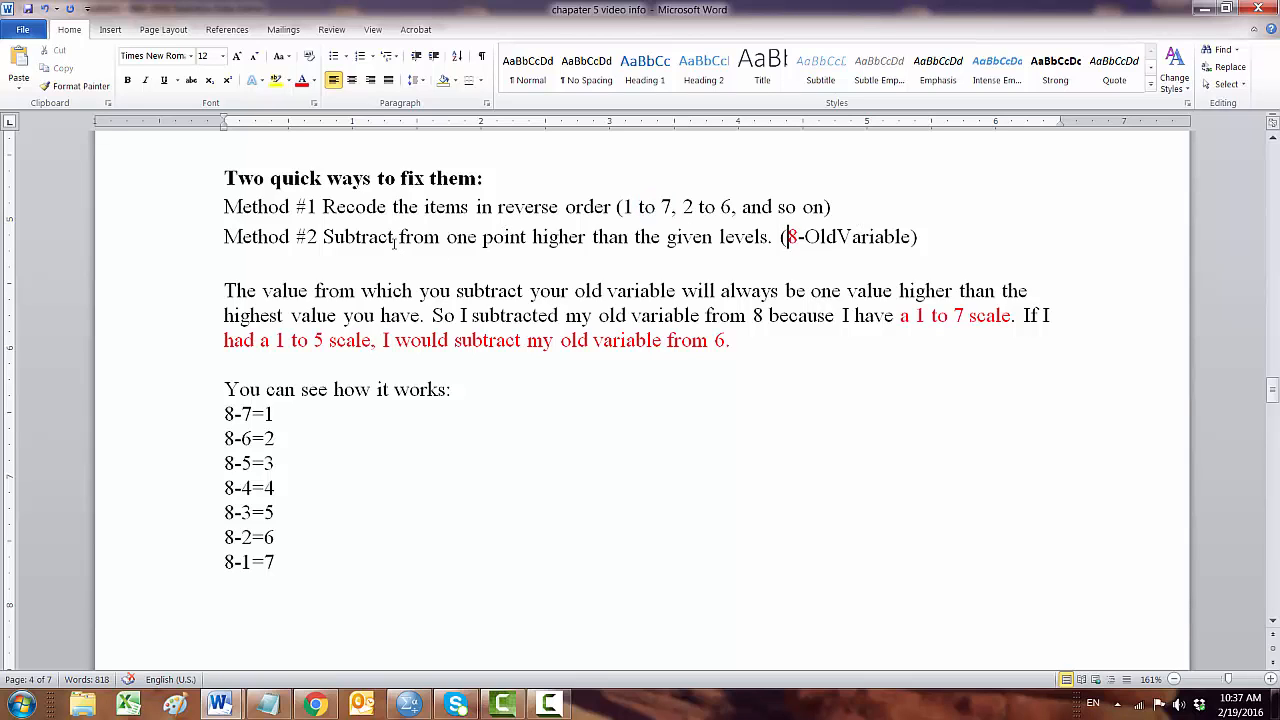
left_click(617, 207)
left_click_drag(617, 207, 697, 207)
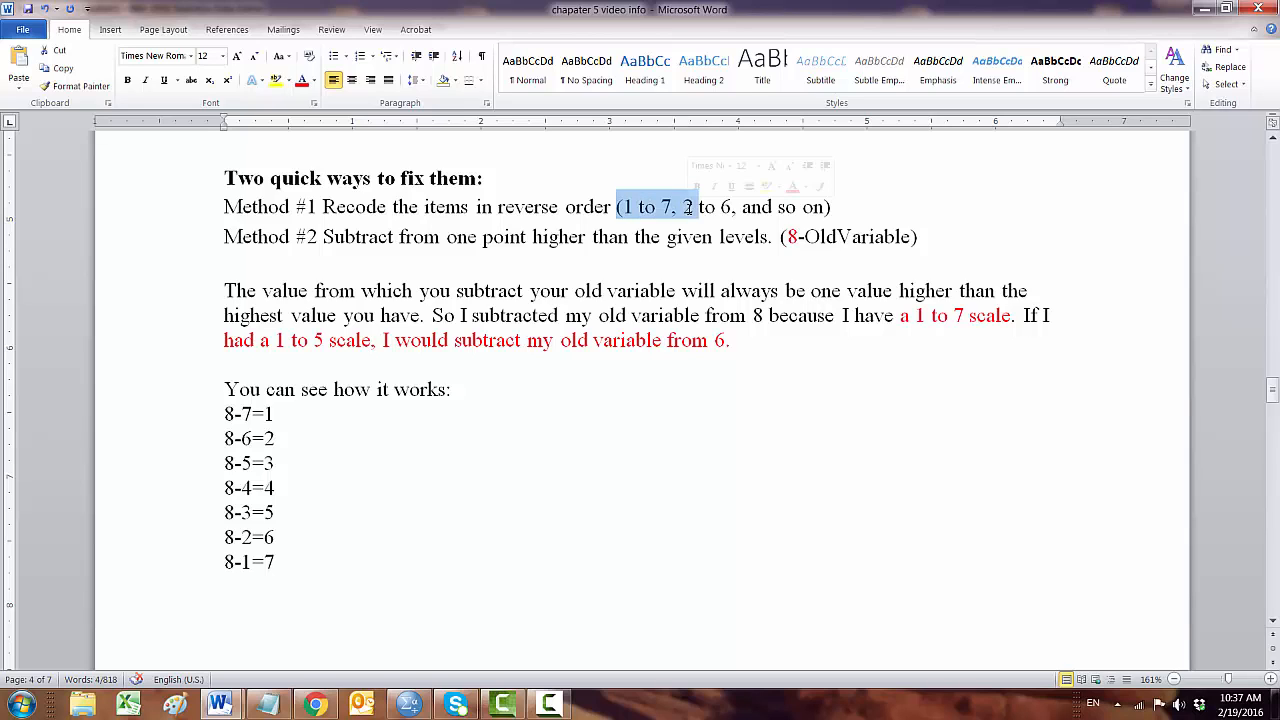
double_click(790, 237)
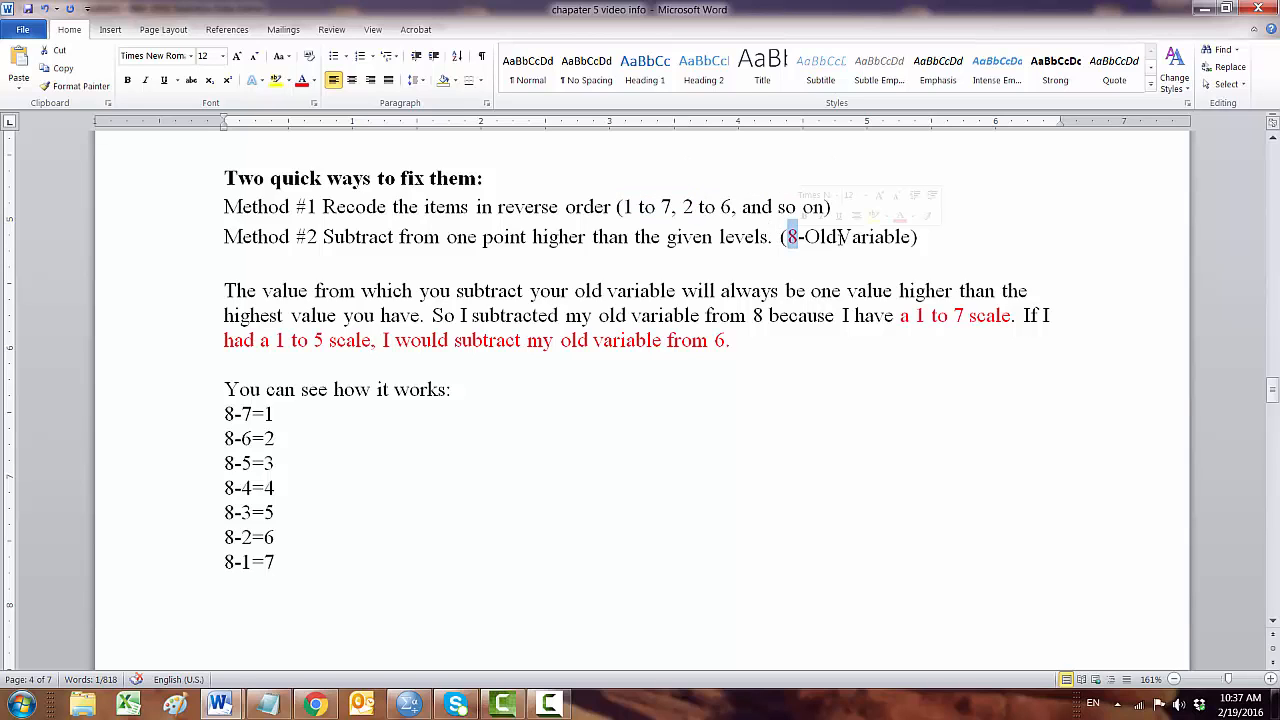
left_click_drag(833, 237, 916, 244)
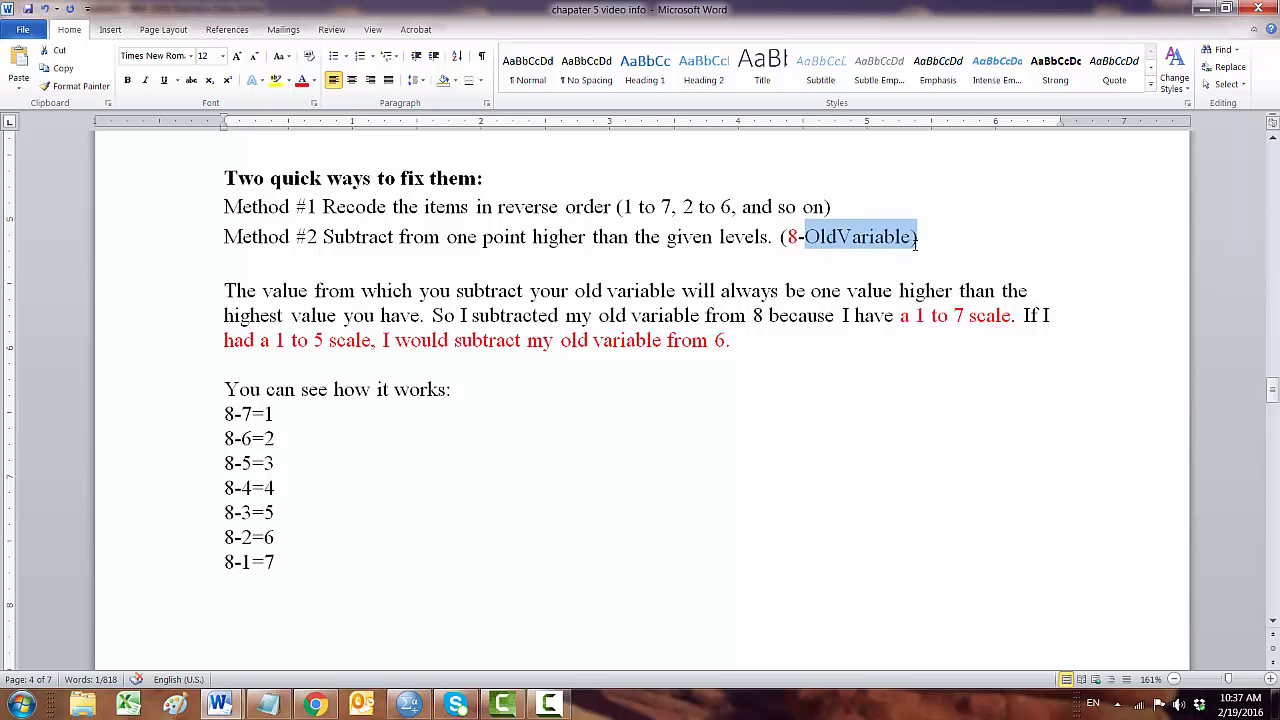
scroll(857, 313, "up", 3)
scroll(672, 300, "up", 3)
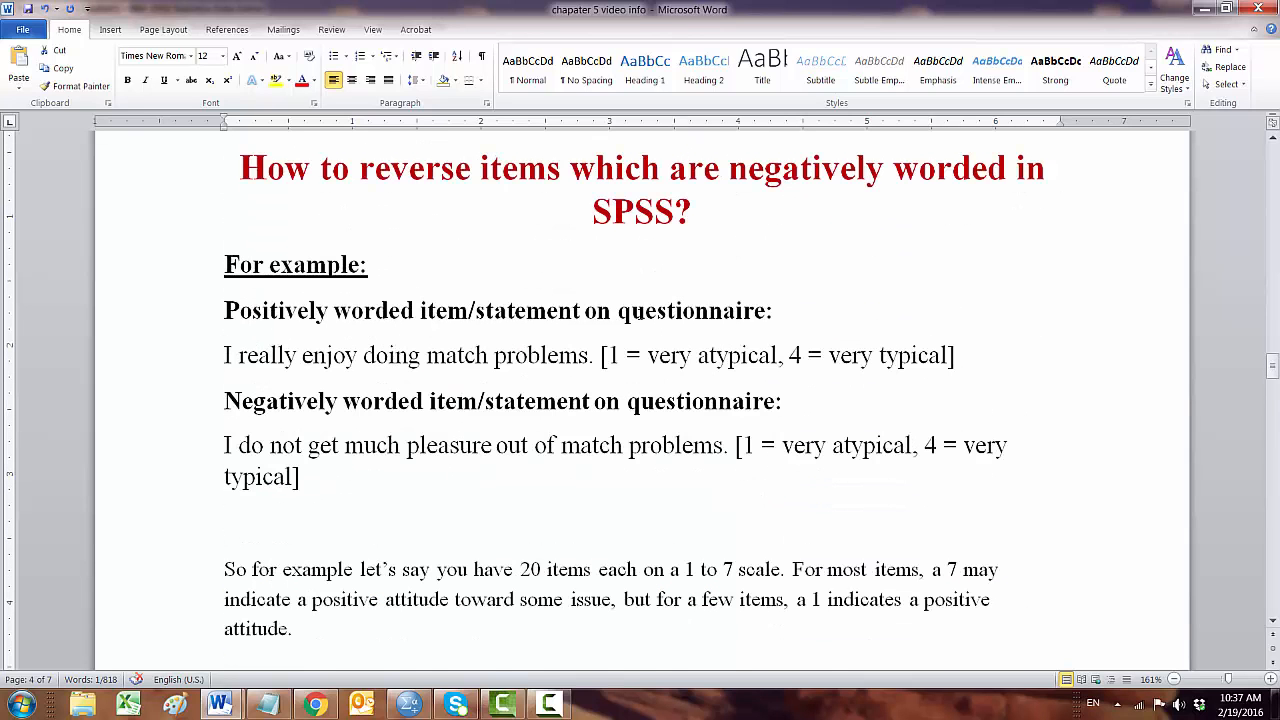
left_click_drag(748, 358, 838, 363)
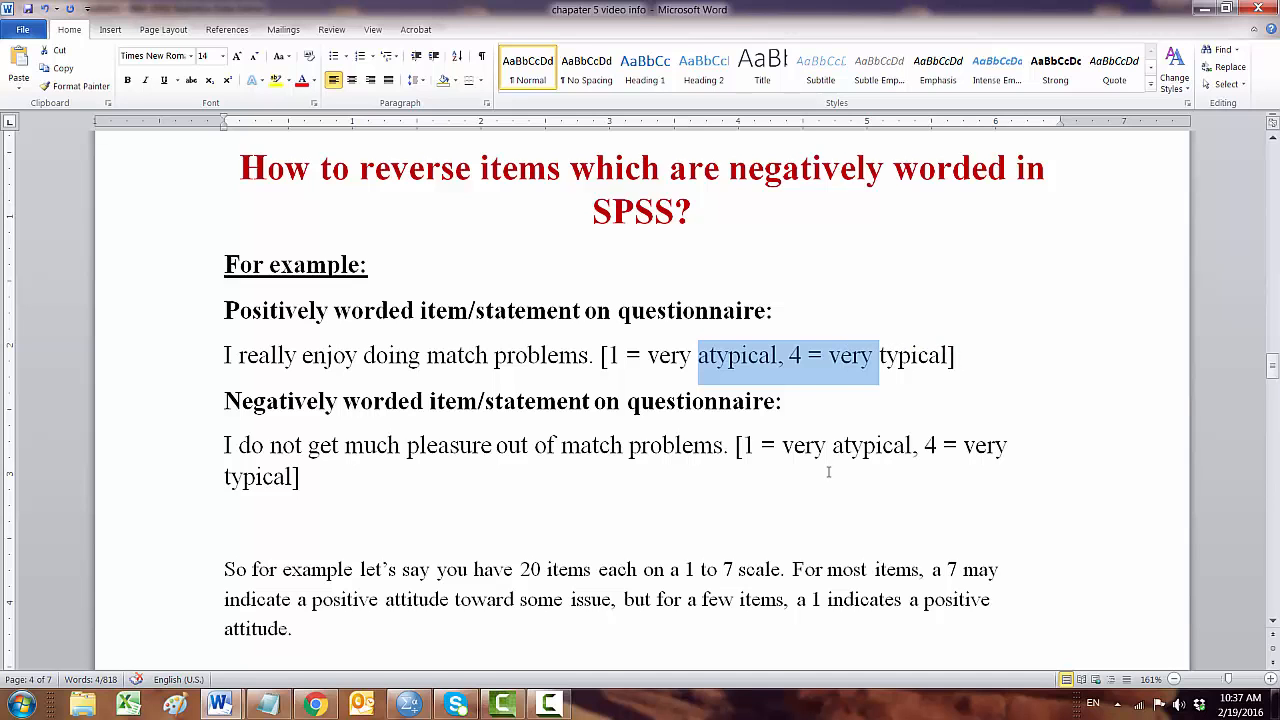
scroll(829, 468, "down", 3)
scroll(829, 470, "down", 1)
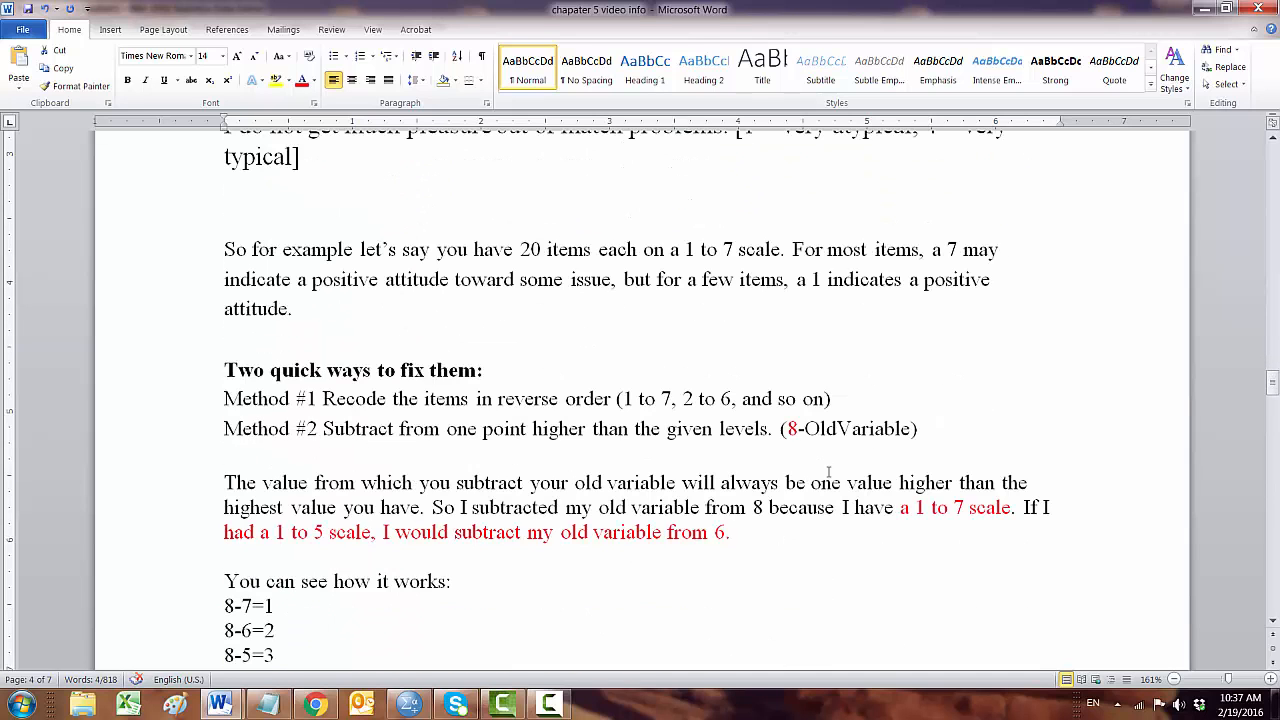
Step: Read the explanation of the subtraction method, including the 1 to 7 and 1 to 5 scale rules and the worked subtractions
left_click_drag(387, 429, 530, 429)
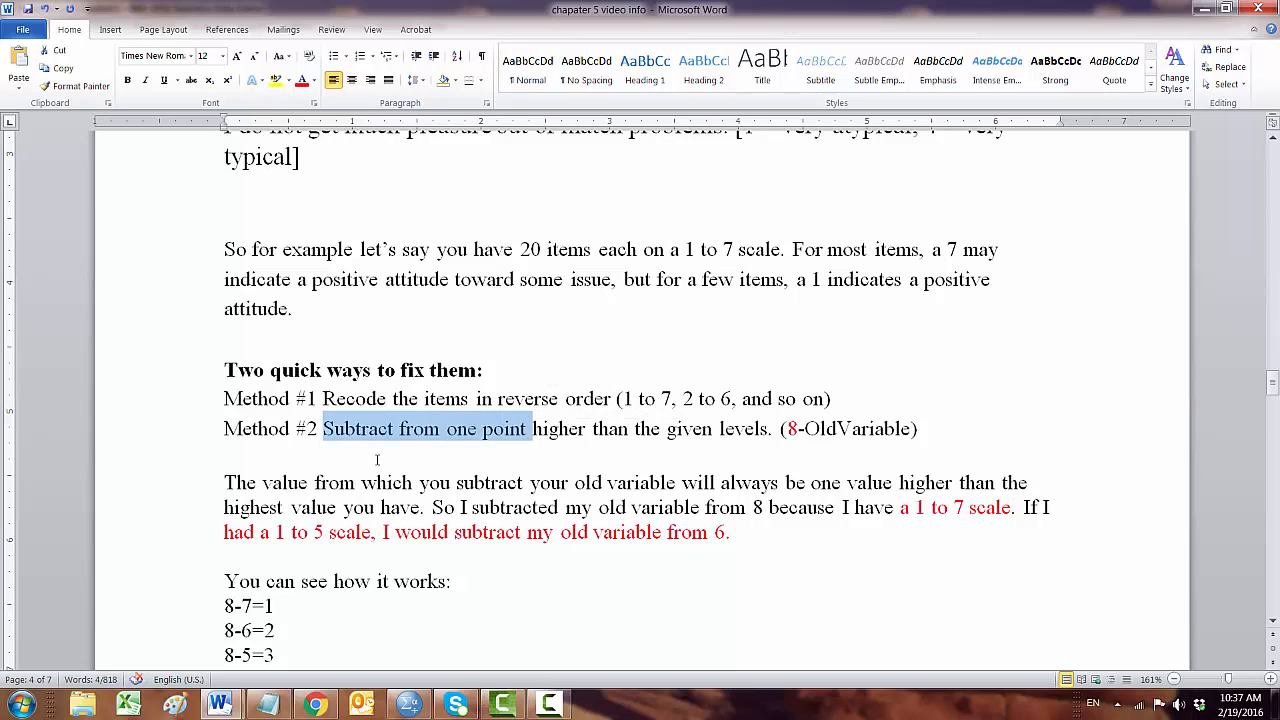
left_click(543, 483)
scroll(543, 483, "down", 2)
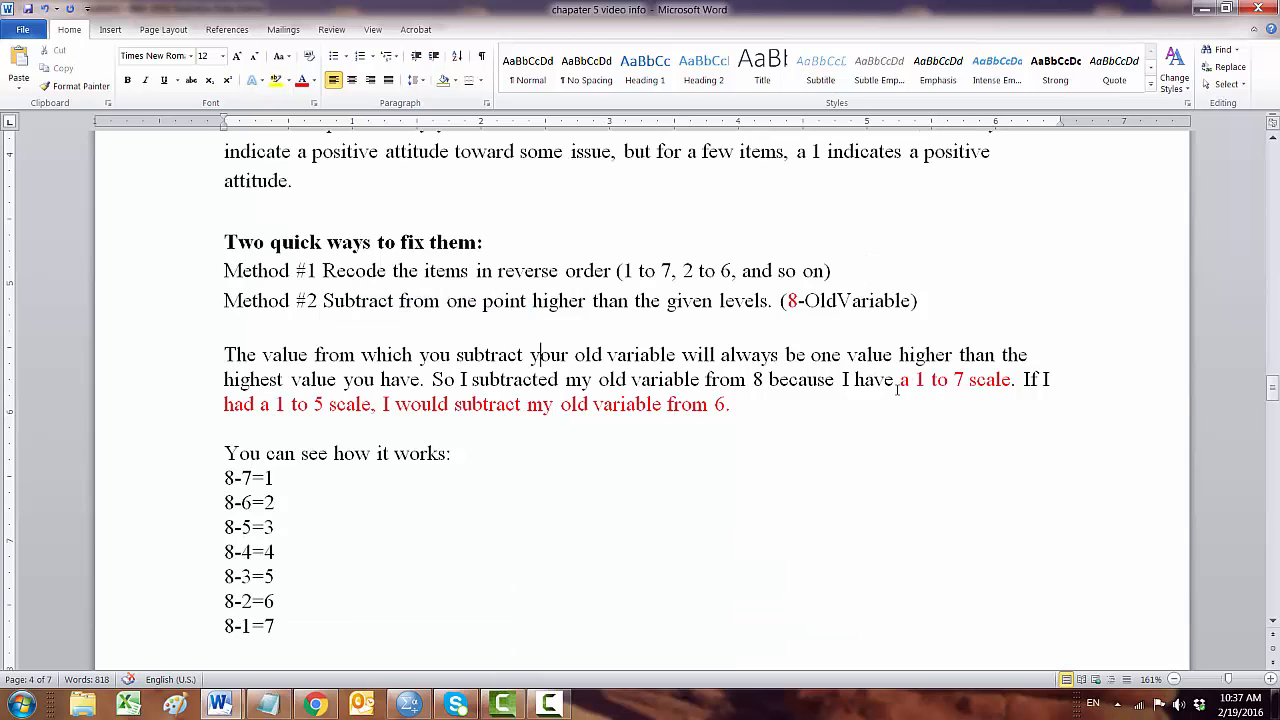
left_click_drag(896, 380, 953, 382)
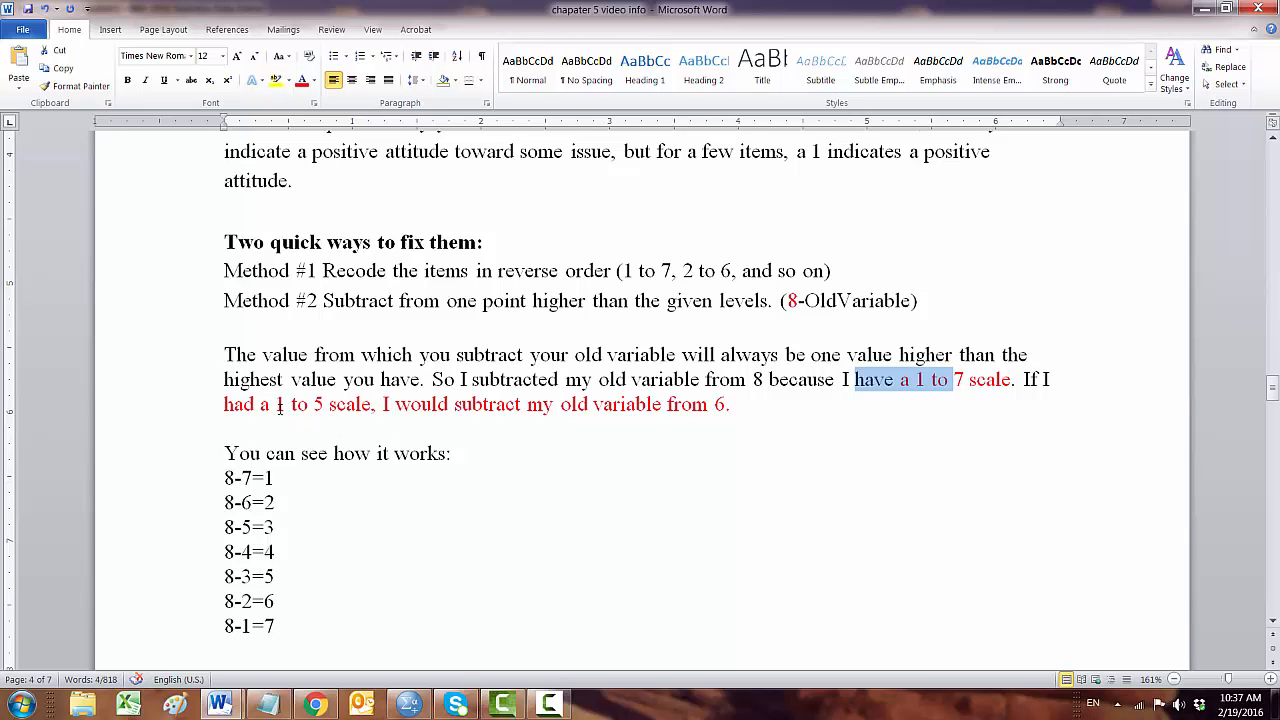
left_click_drag(280, 404, 372, 404)
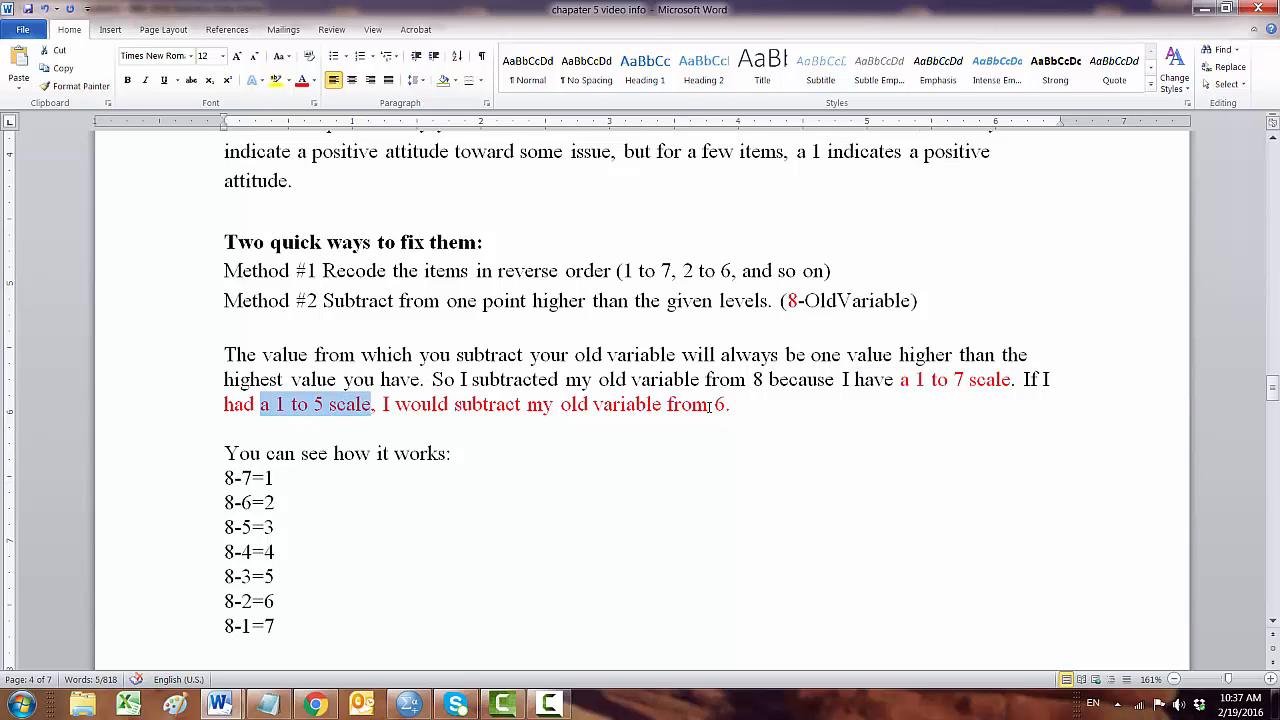
left_click_drag(712, 404, 666, 404)
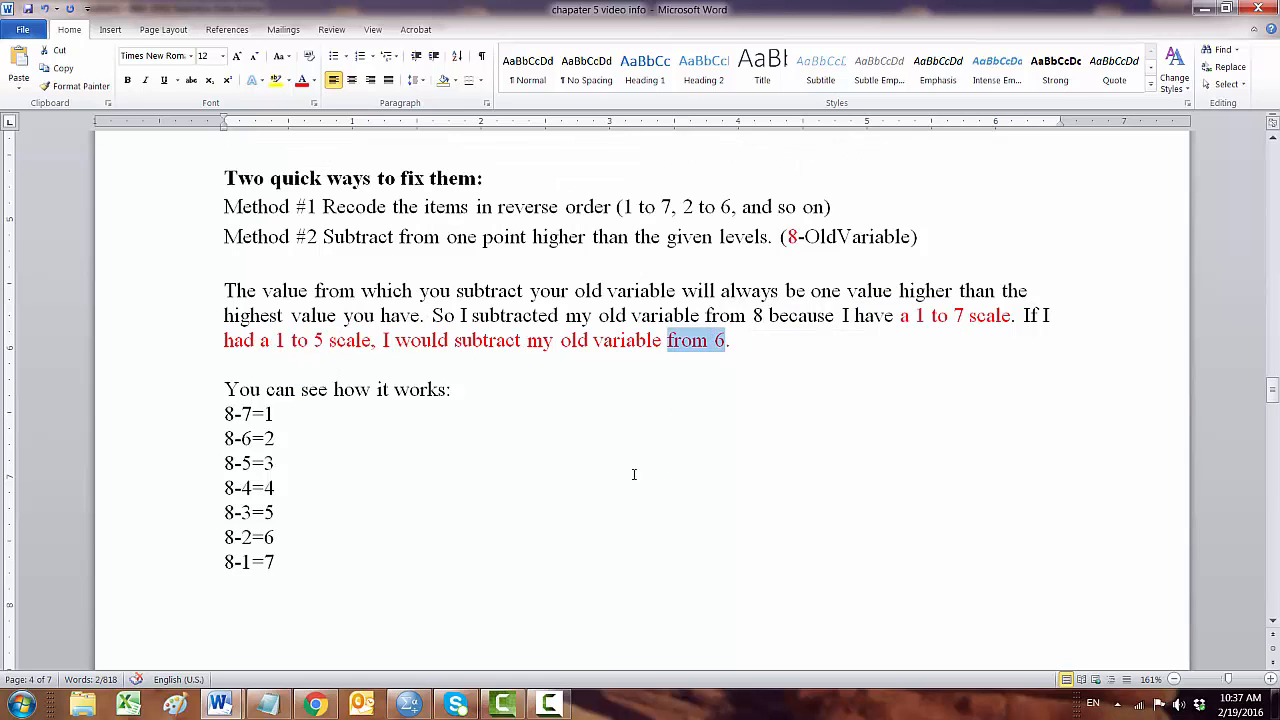
scroll(634, 474, "down", 1)
left_click_drag(229, 414, 275, 562)
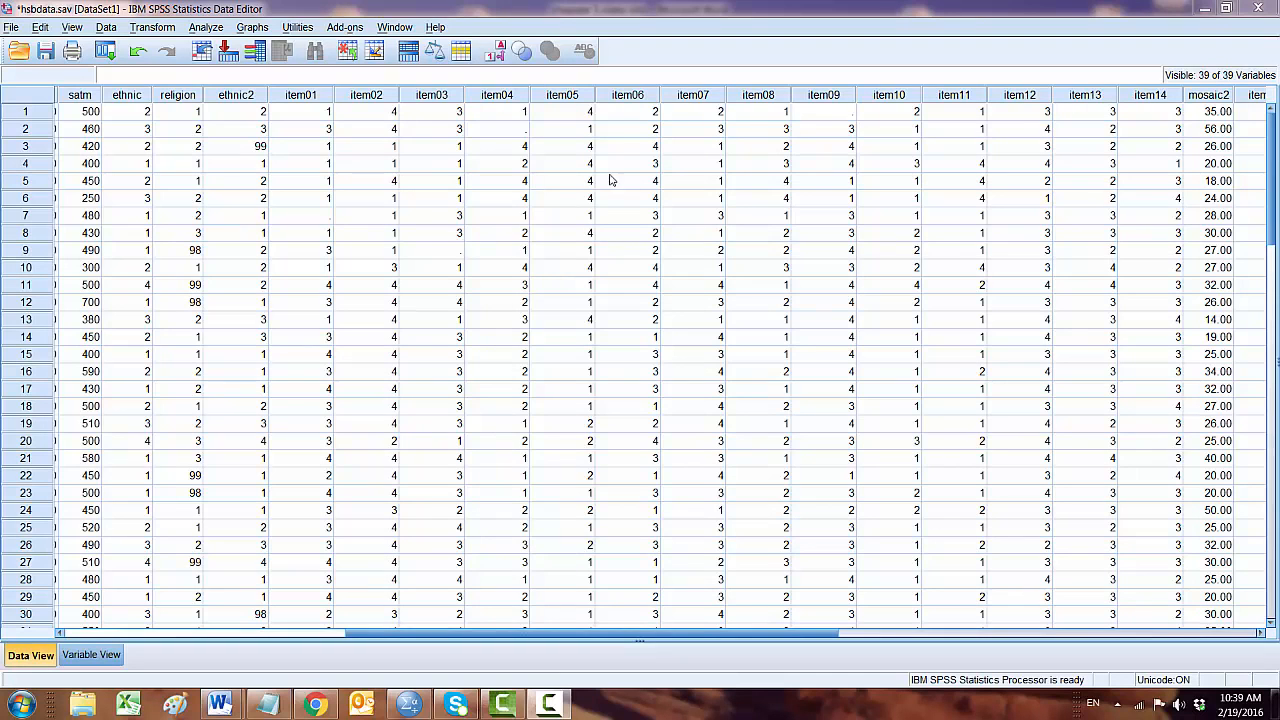
Step: In the SPSS Data Editor, examine the item06 data column and its label in the variable definitions
left_click(633, 97)
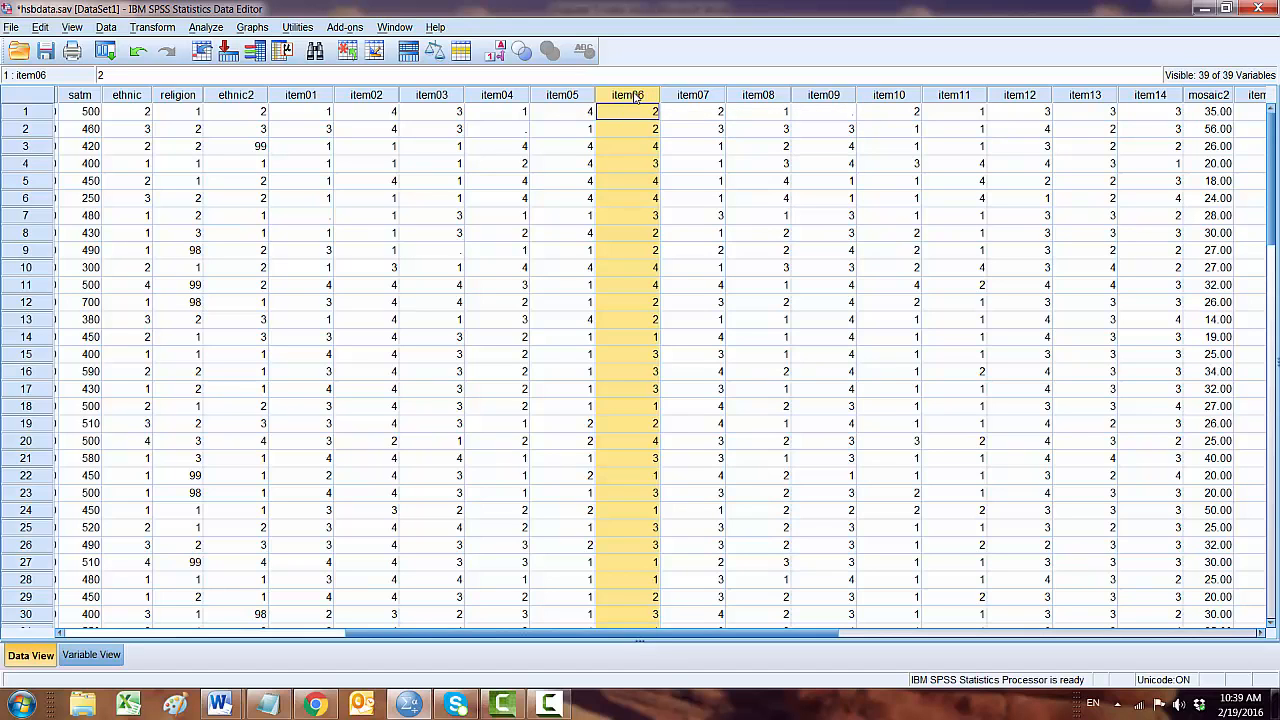
left_click(88, 655)
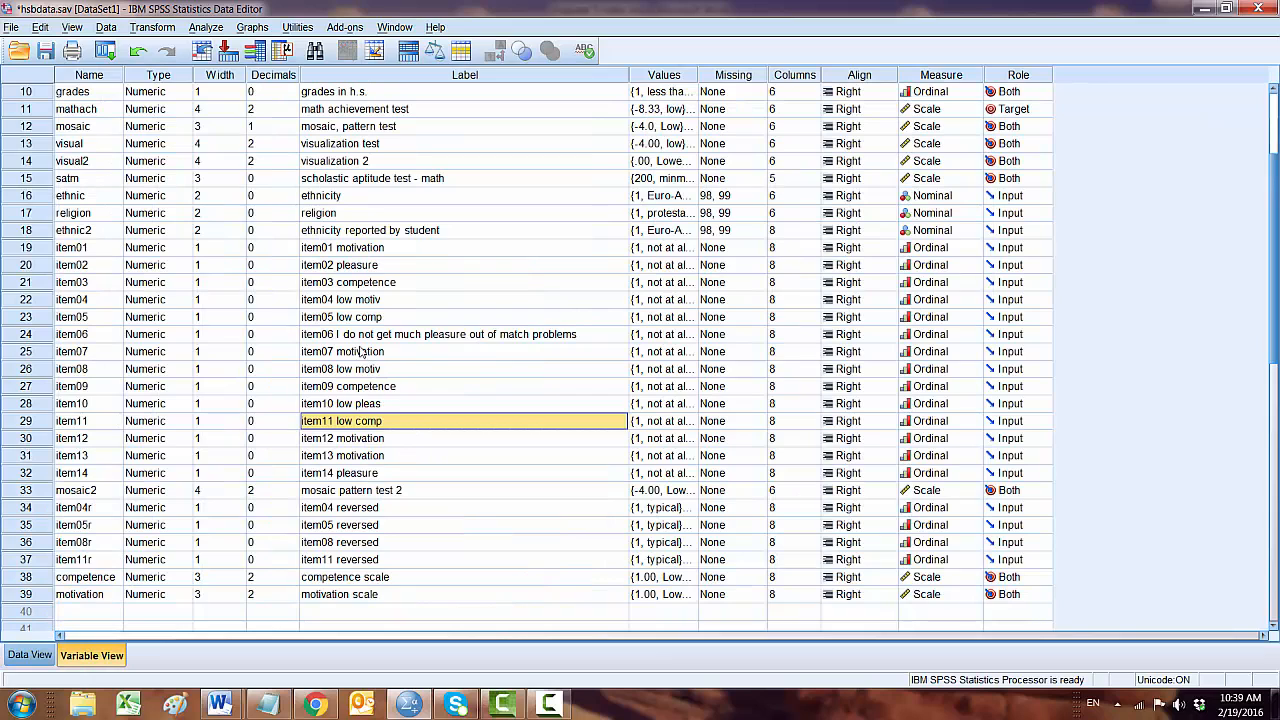
left_click(353, 334)
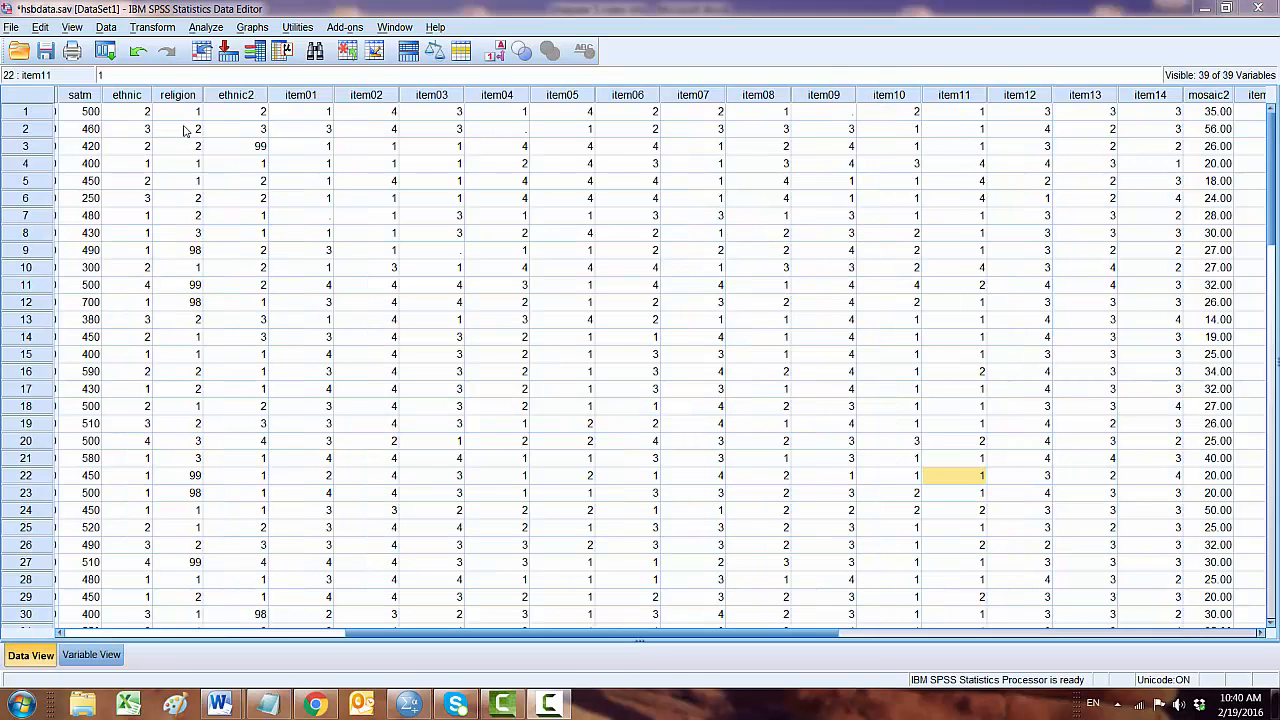
Step: Start Recode into Different Variables and add item06 as the input variable
left_click(150, 28)
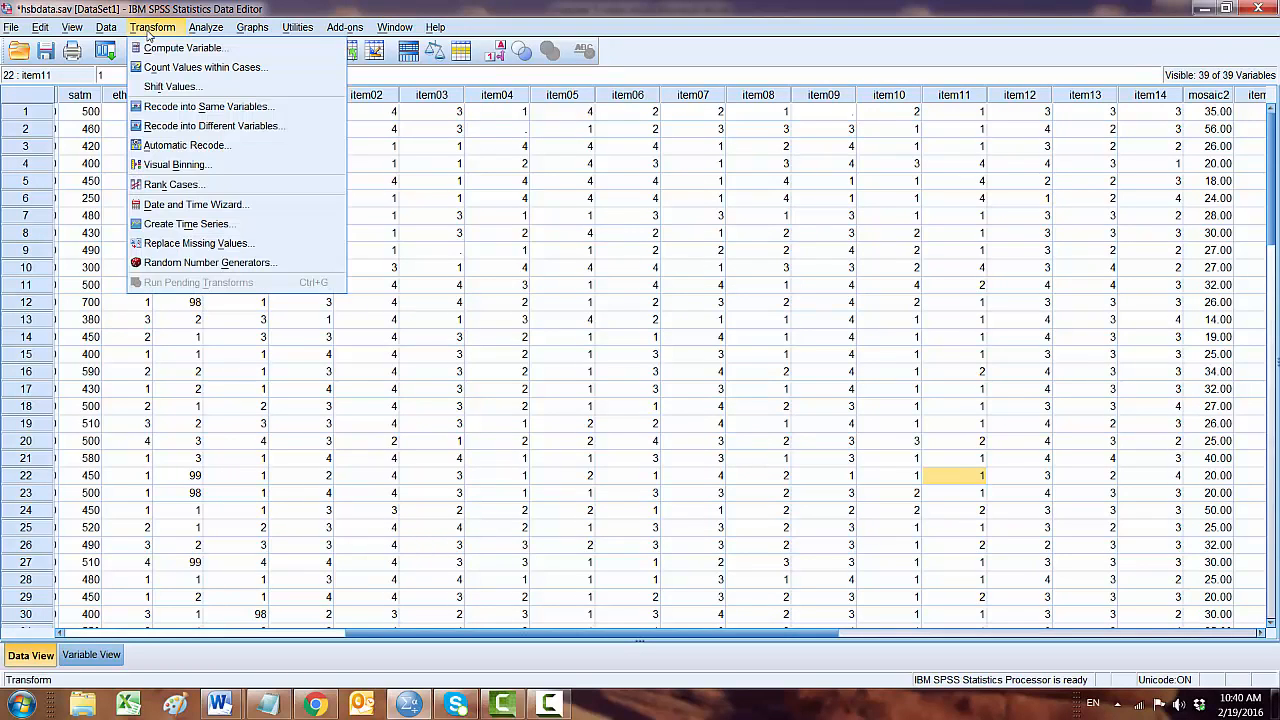
left_click(157, 127)
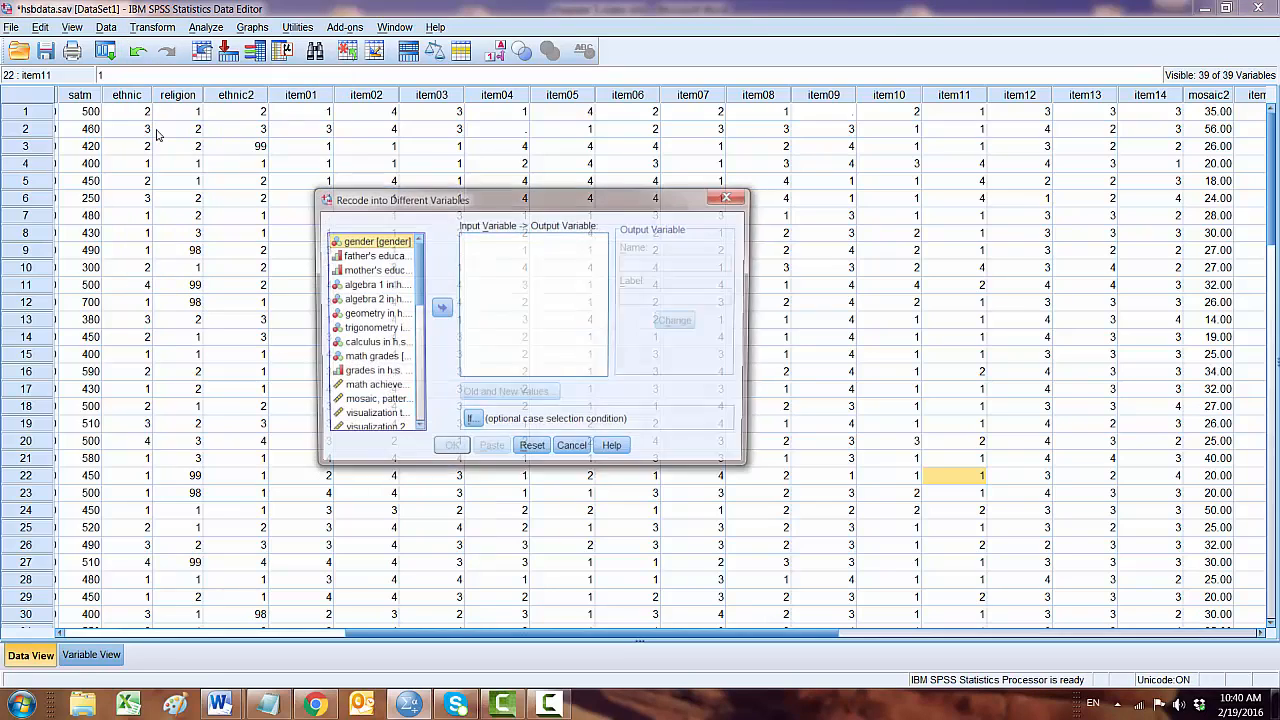
left_click_drag(415, 276, 416, 364)
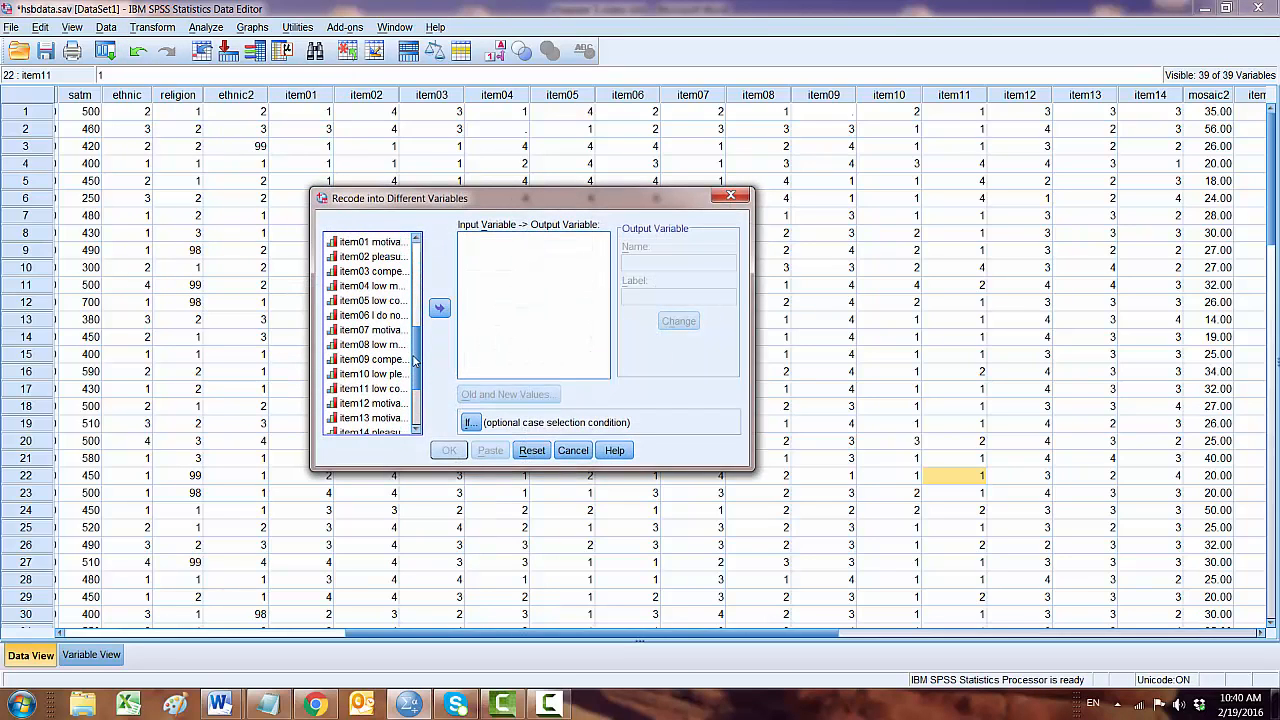
left_click(365, 315)
left_click(439, 308)
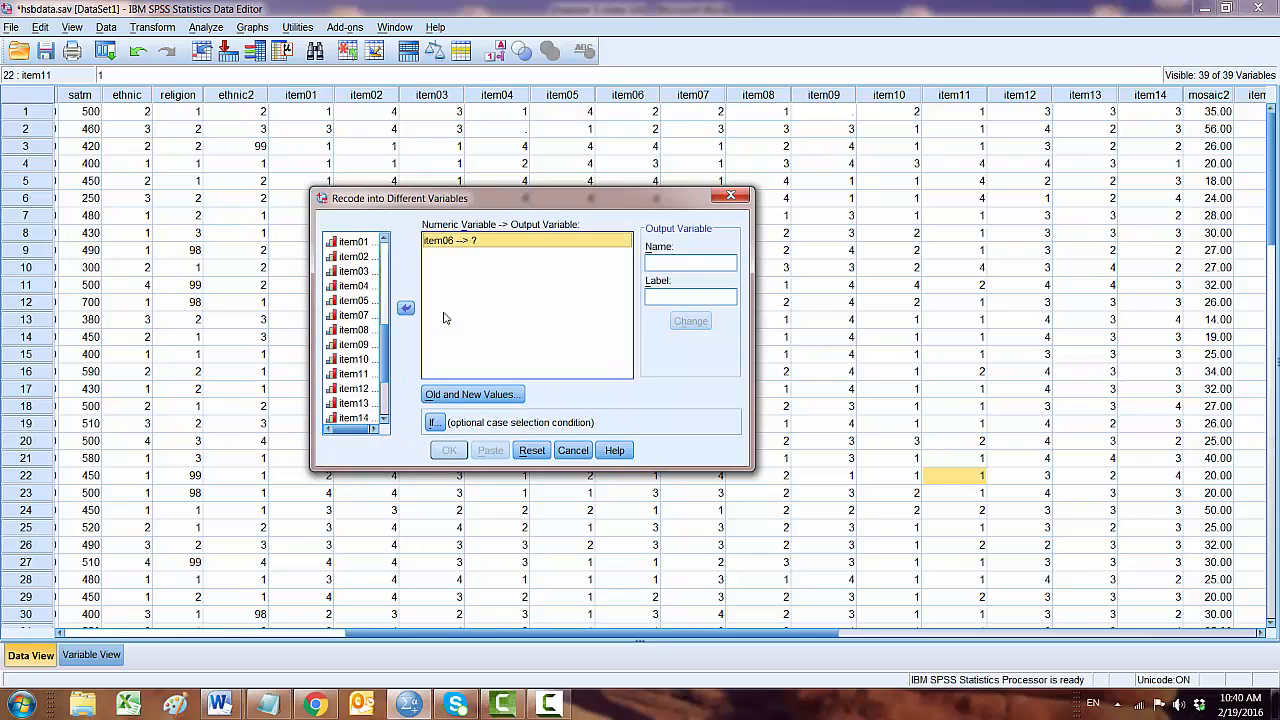
Step: Name the output variable for item06 rev06, label it "rev 06", and apply the change
left_click(674, 263)
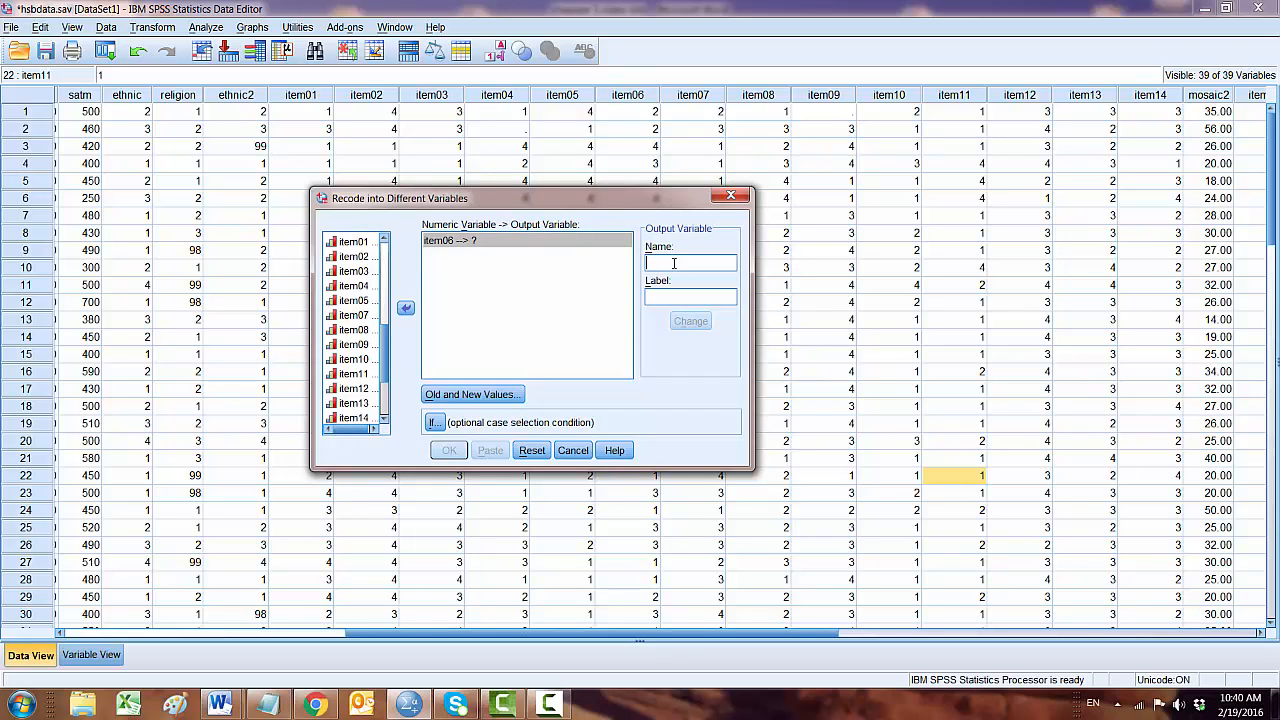
type("rev")
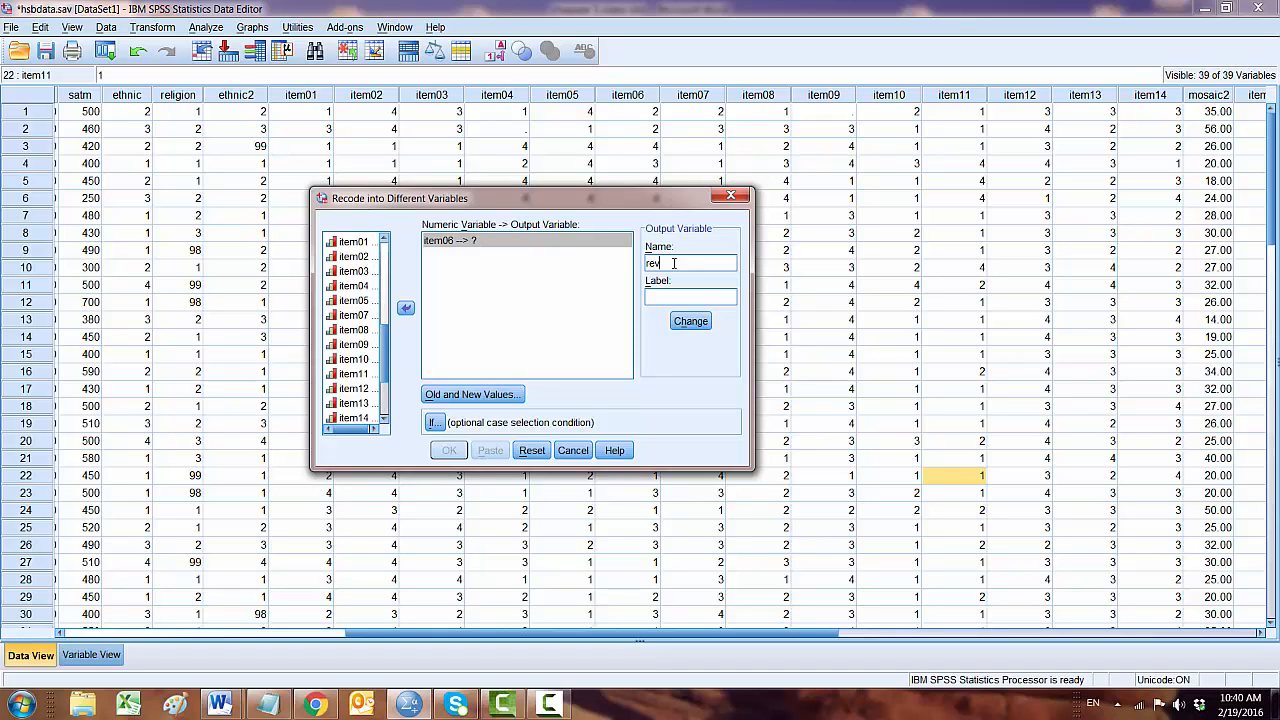
type("06")
left_click(650, 303)
type("rev 06")
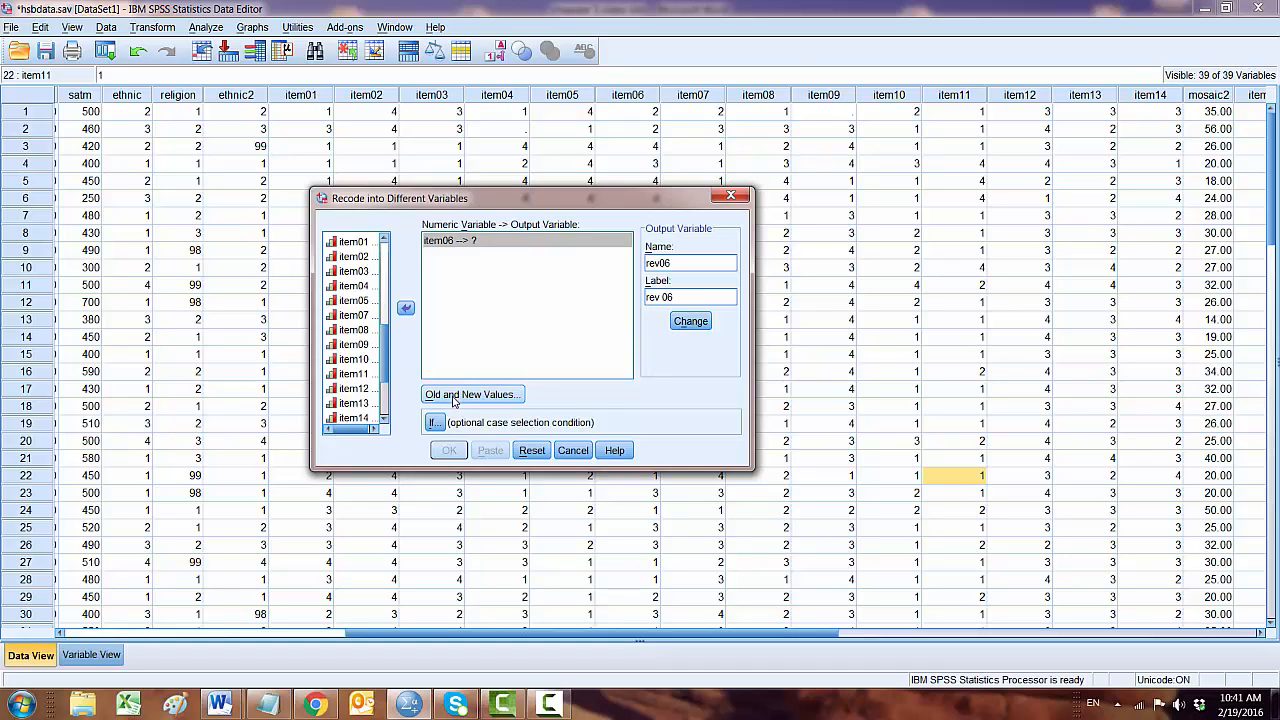
left_click(702, 325)
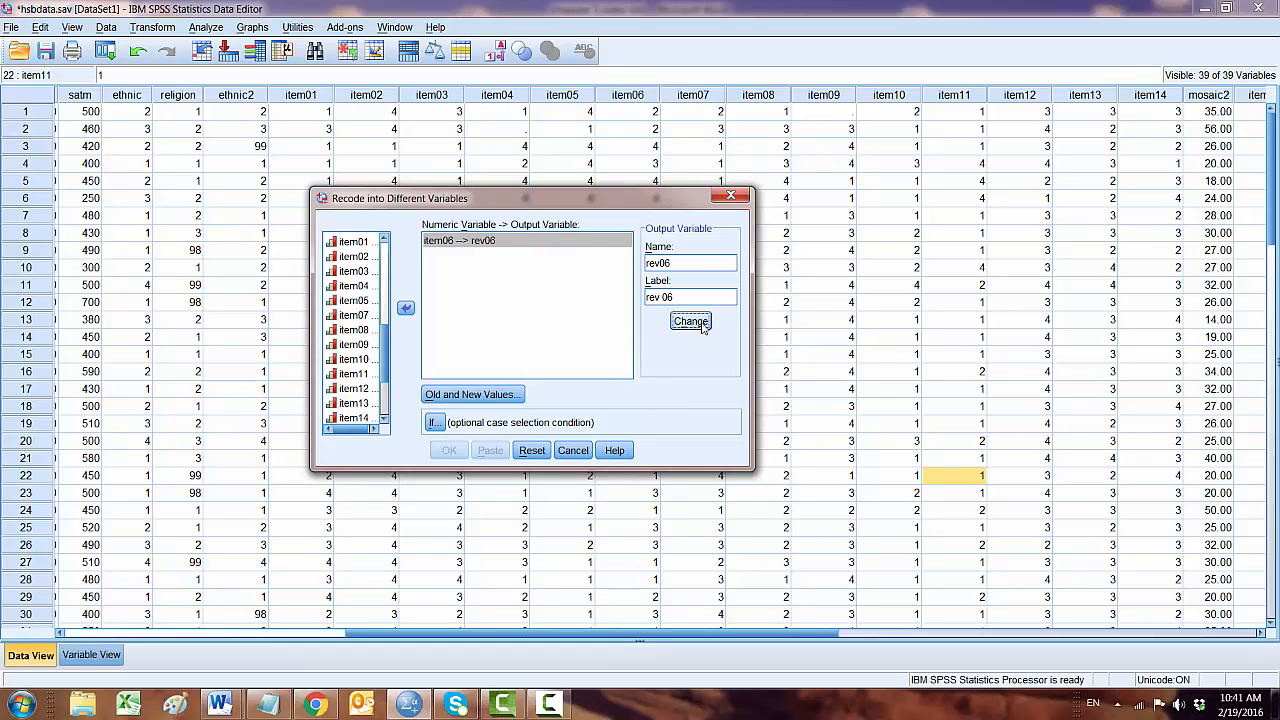
Step: Define the old and new values so that 4 is recoded to 1 and 3 to 2
left_click(461, 399)
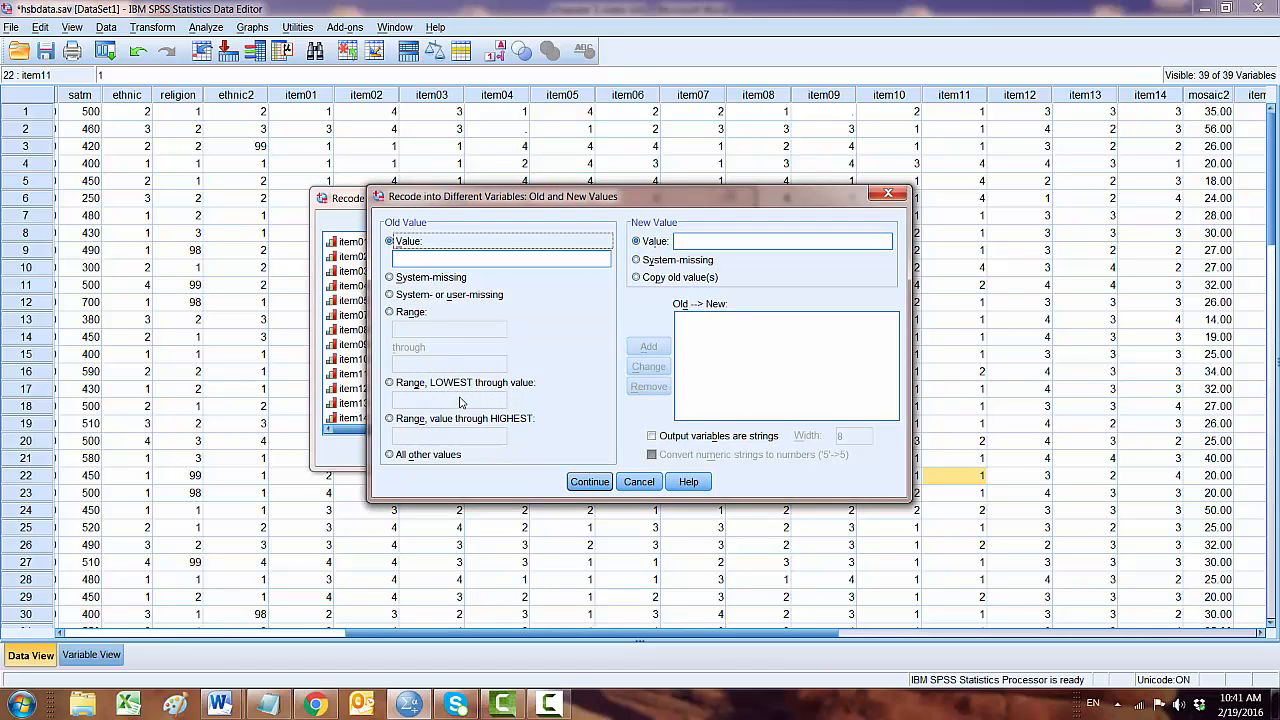
left_click(427, 259)
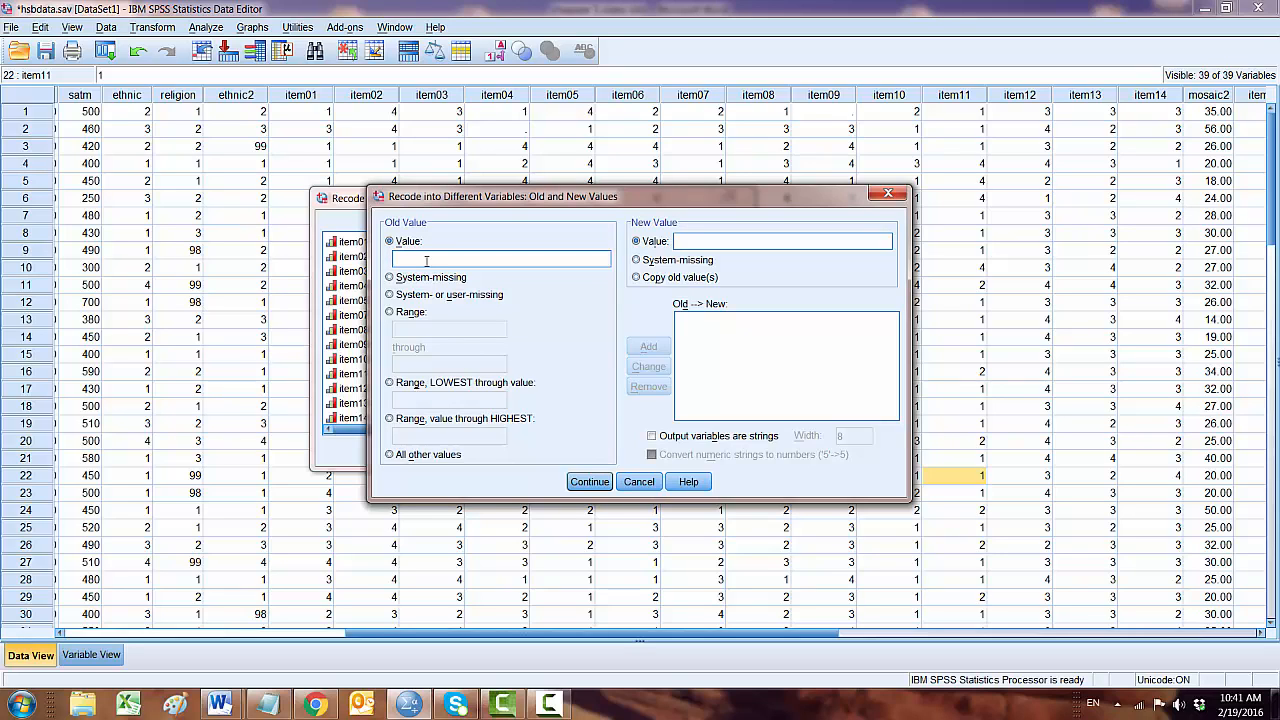
type("41")
left_click(649, 349)
left_click(408, 258)
type("3")
left_click(727, 238)
type("2")
left_click(648, 346)
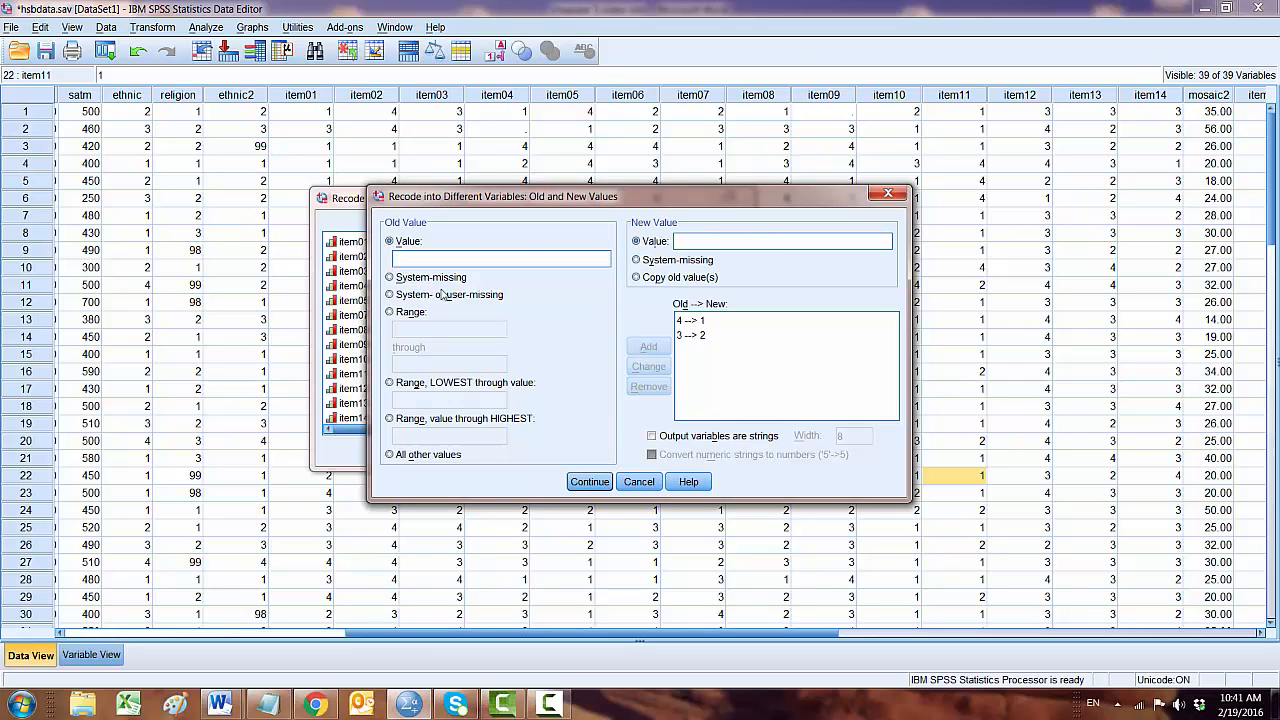
Step: Add the recodings 2 to 3 and 1 to 4, accept the value mappings, and run the recode
left_click(420, 257)
type("23")
left_click(648, 346)
type("1")
left_click(723, 243)
type("4")
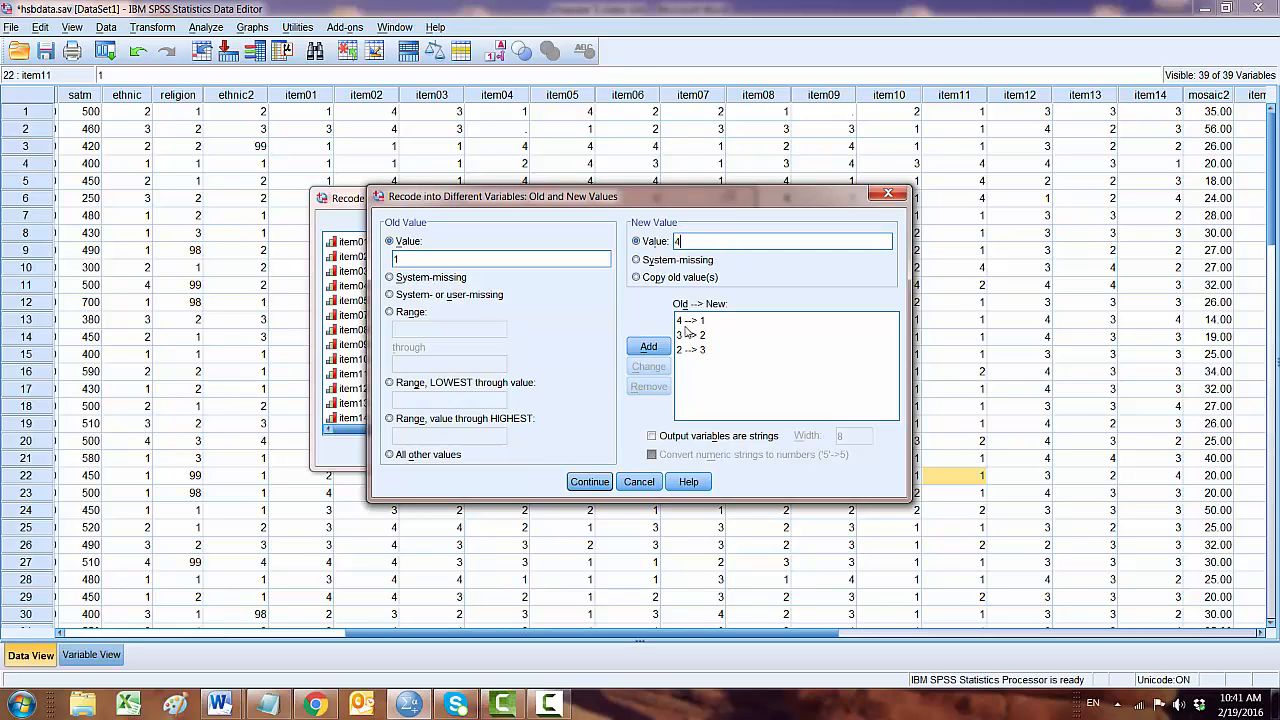
left_click(648, 347)
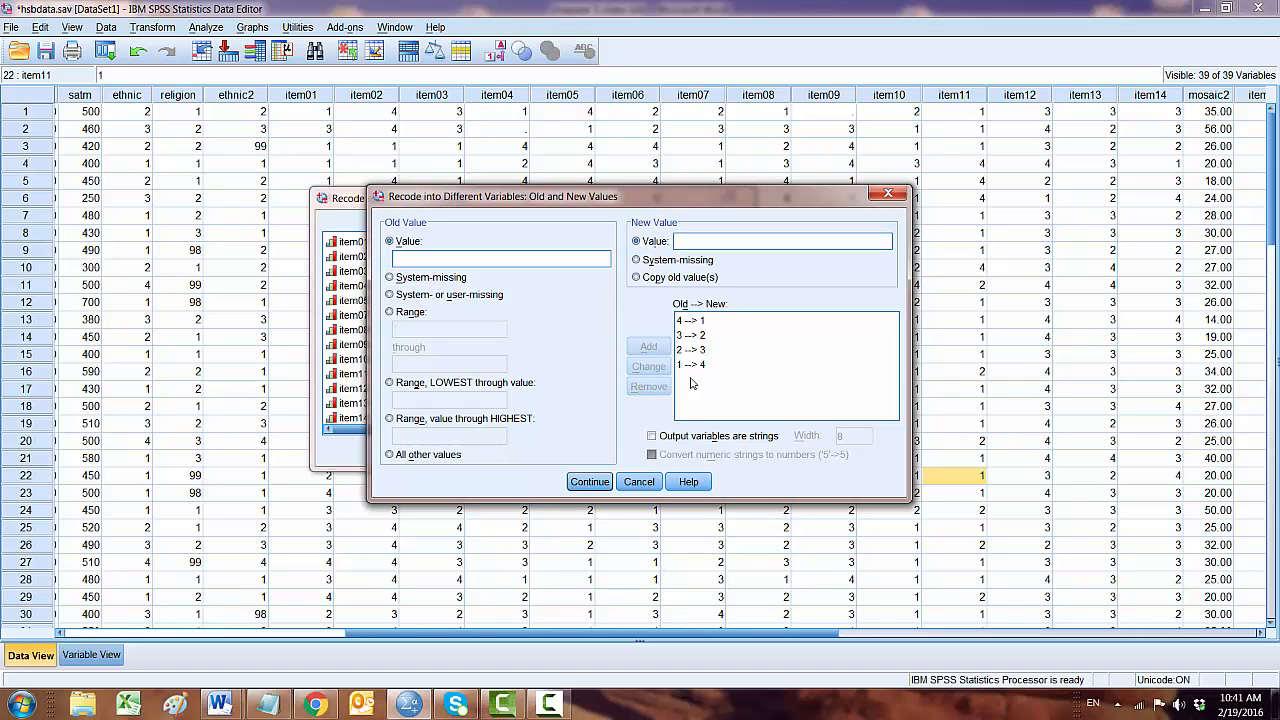
left_click(588, 483)
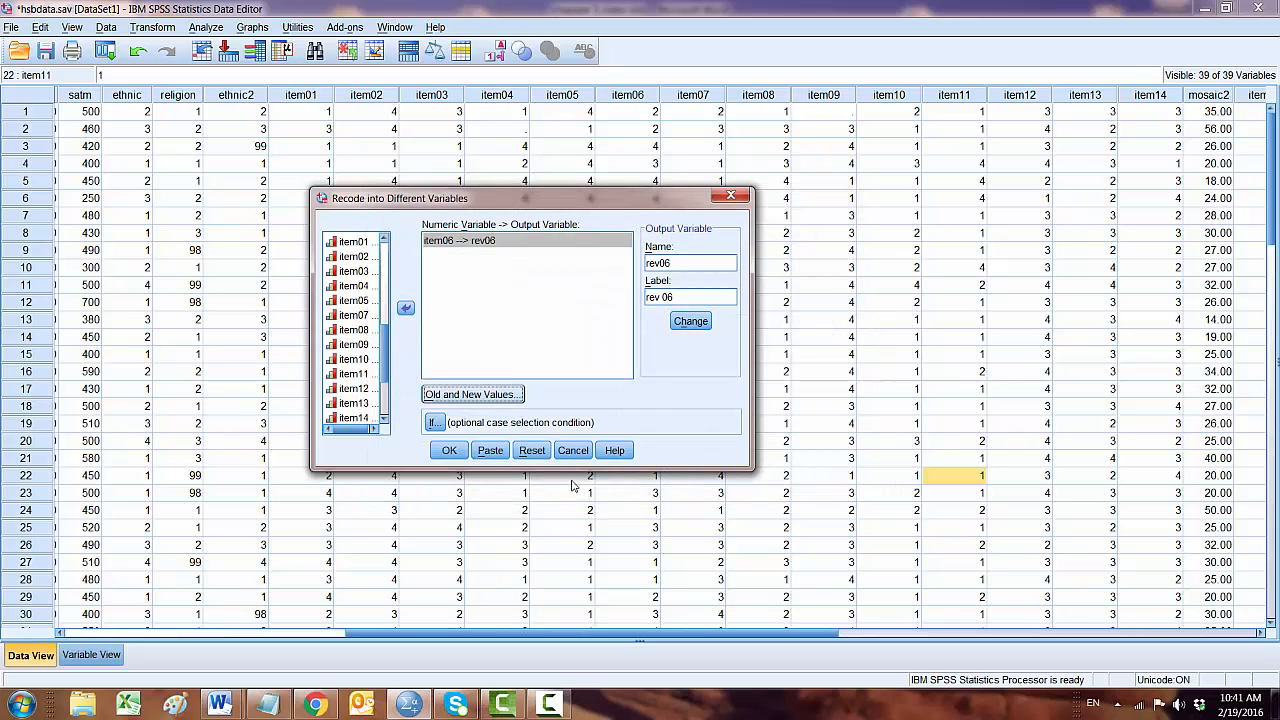
left_click(438, 455)
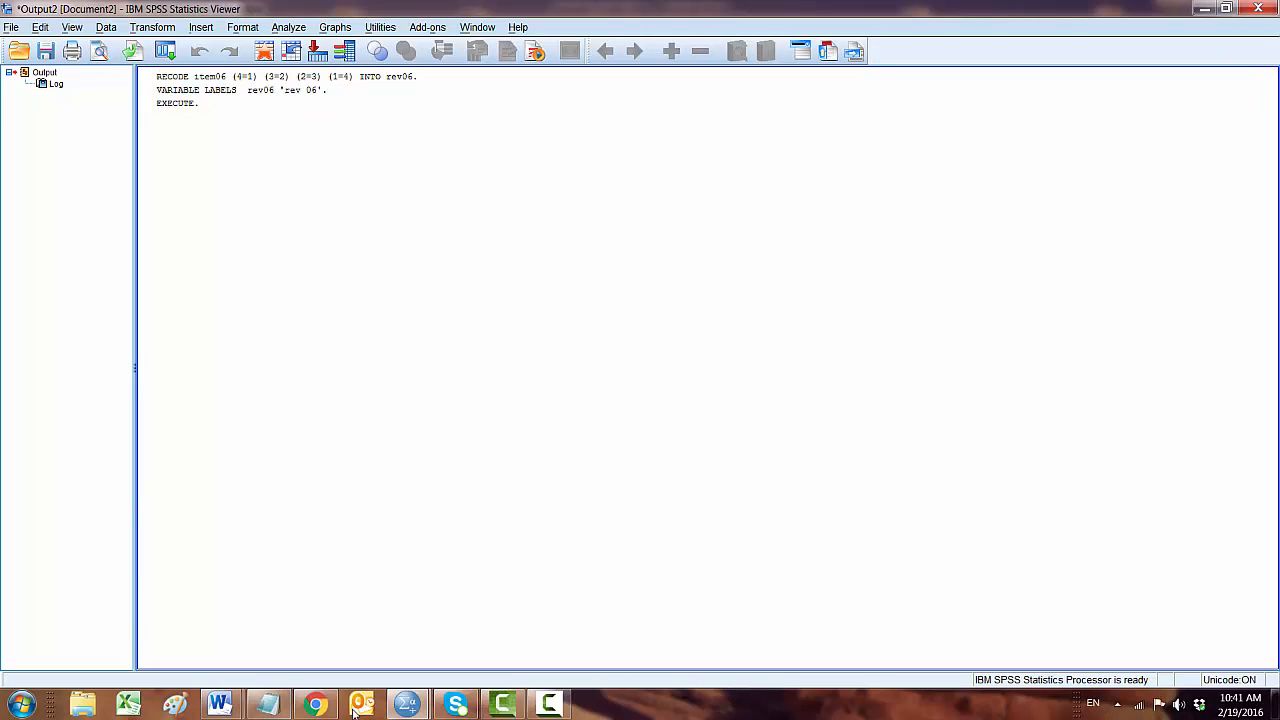
Step: Return to the Data Editor and inspect the new rev06 column and its variable definition
mouse_move(400, 708)
left_click(305, 620)
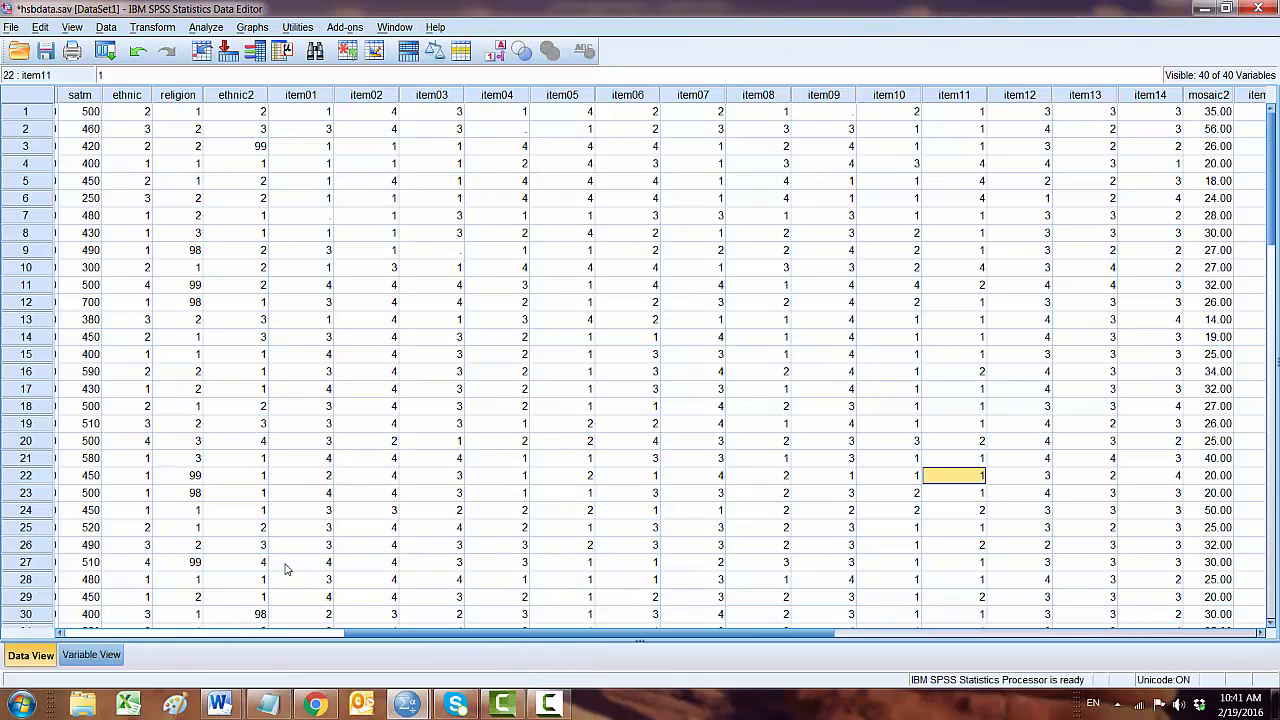
left_click_drag(465, 636, 803, 650)
left_click(858, 97)
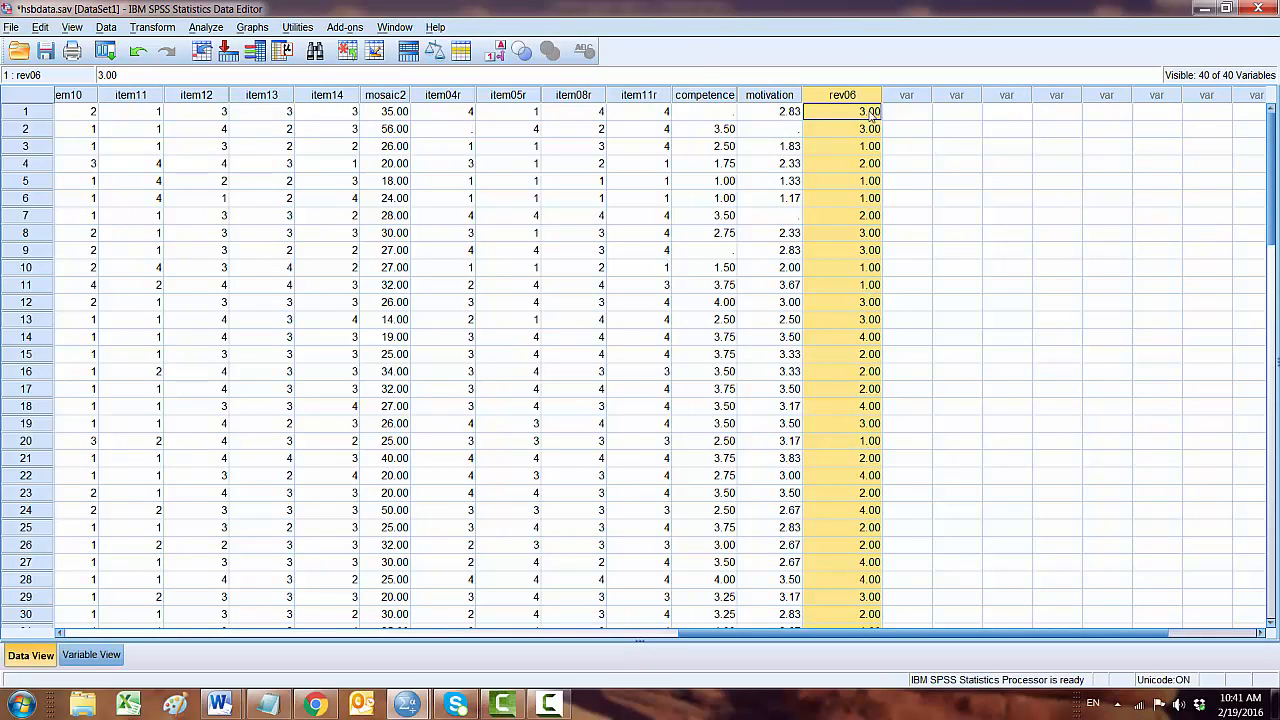
left_click(98, 655)
scroll(85, 588, "down", 2)
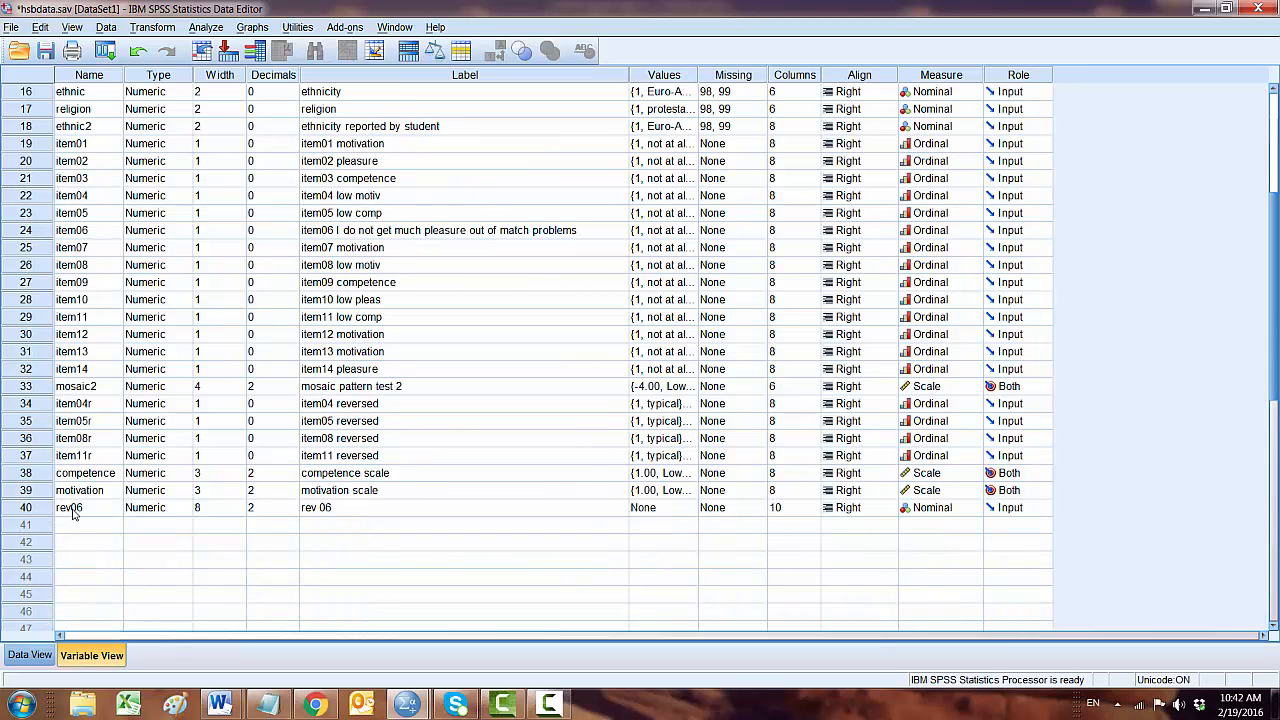
Step: Select the rev06 row among the variable definitions, look over the variable list, and return to the case data
left_click(75, 507)
left_click(46, 510)
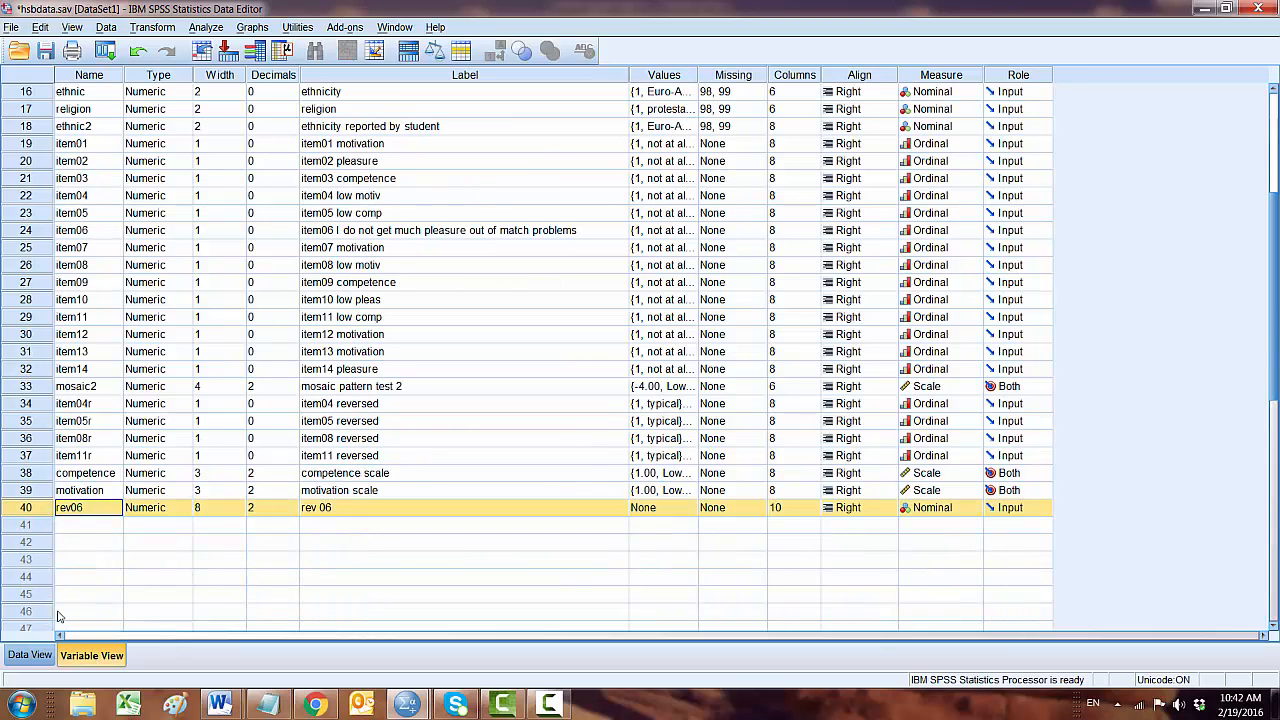
scroll(195, 487, "up", 4)
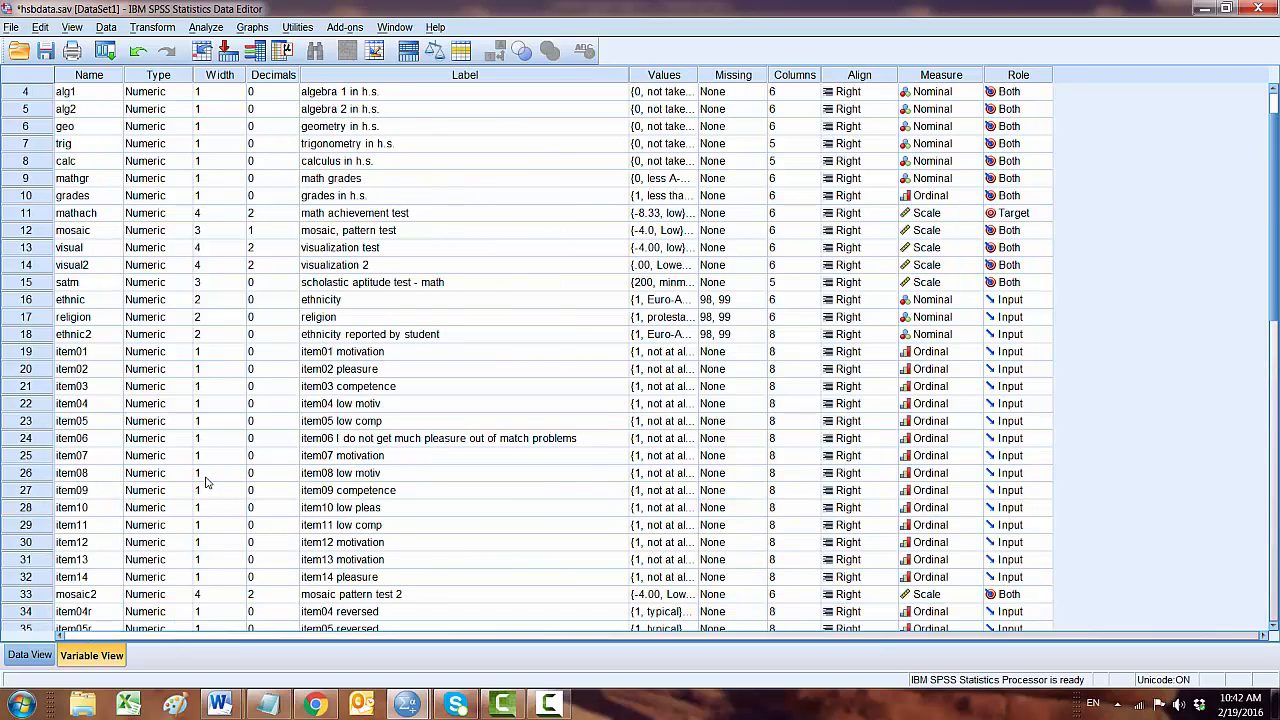
left_click(28, 655)
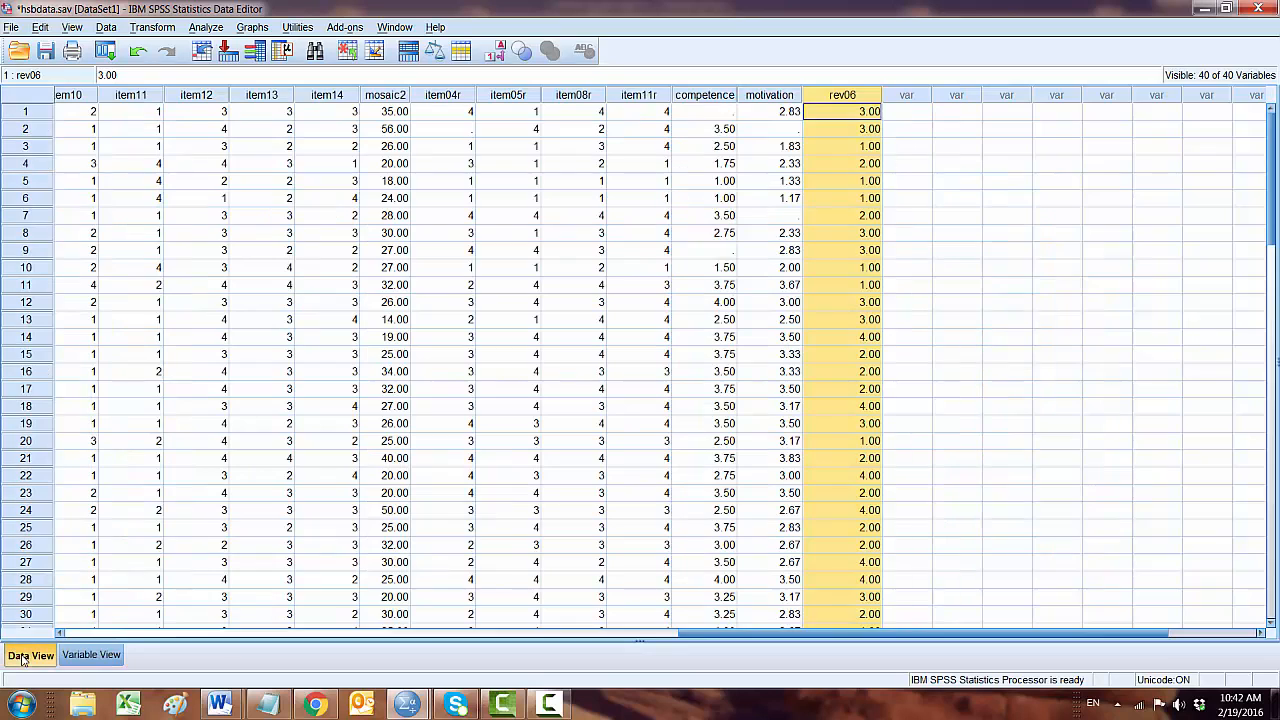
Step: Start a Compute Variable transformation with rev006 as the target variable, and view its type and label settings
left_click(153, 29)
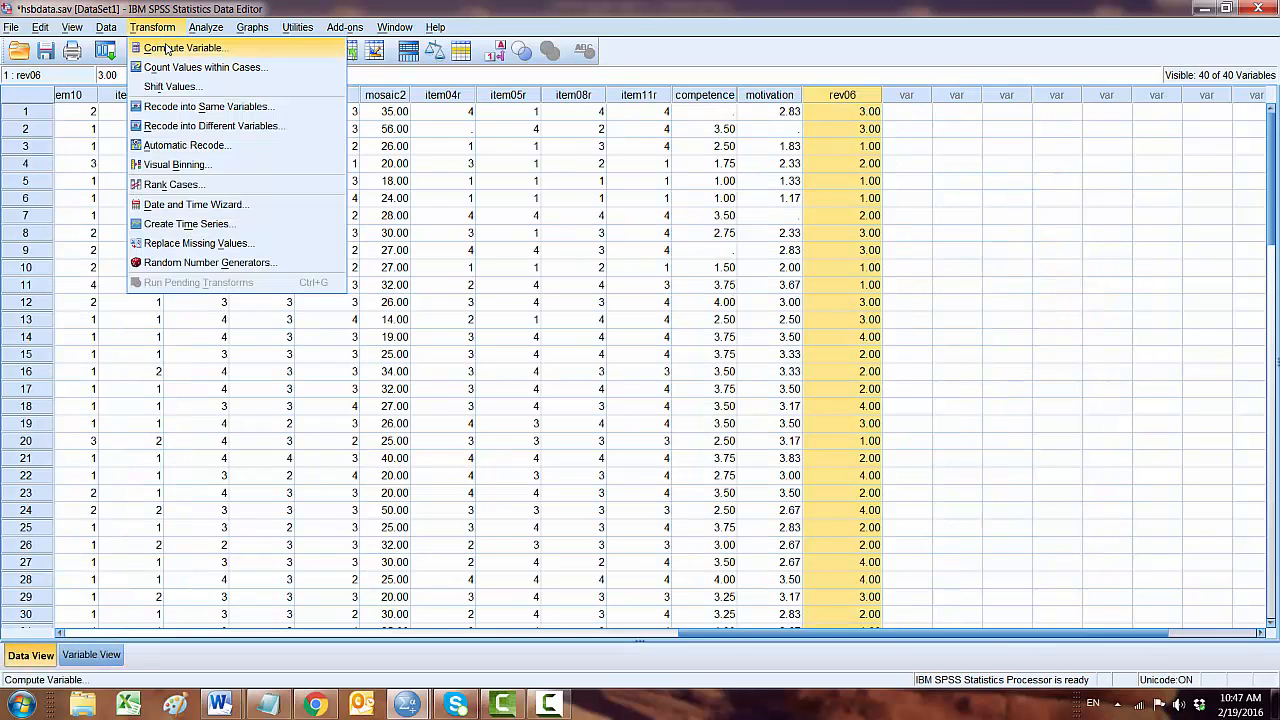
left_click(165, 48)
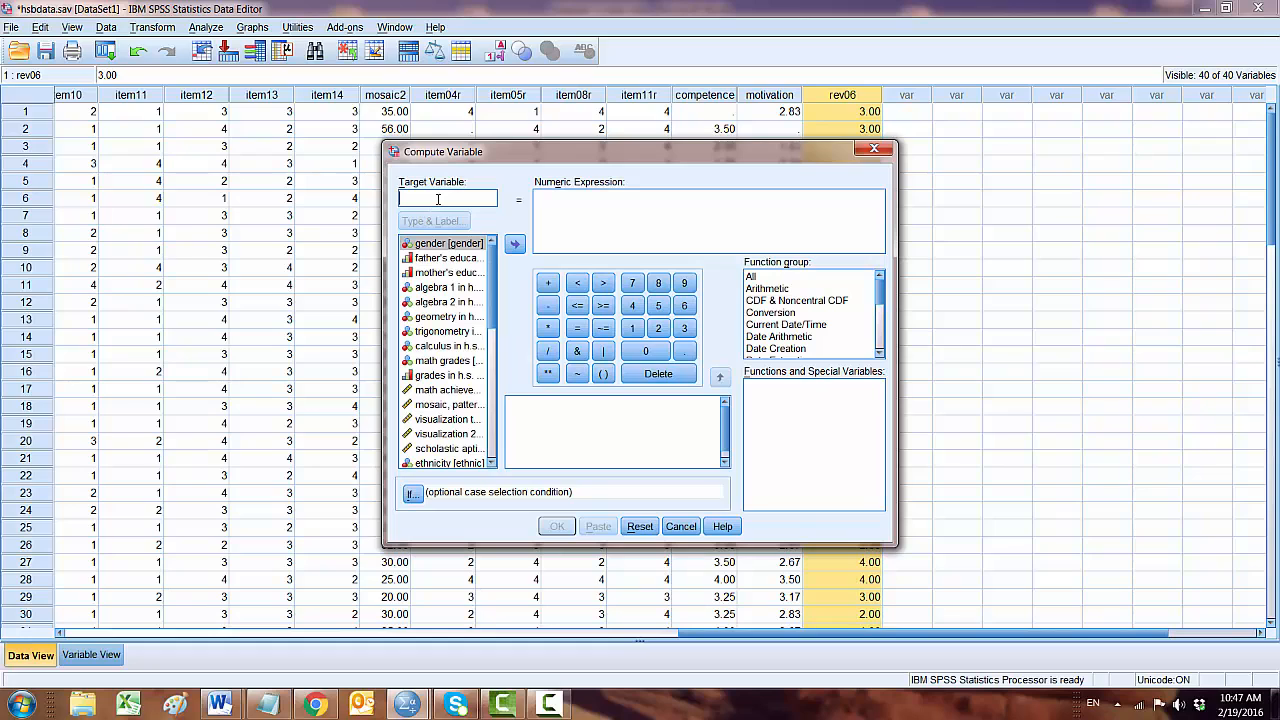
type("r")
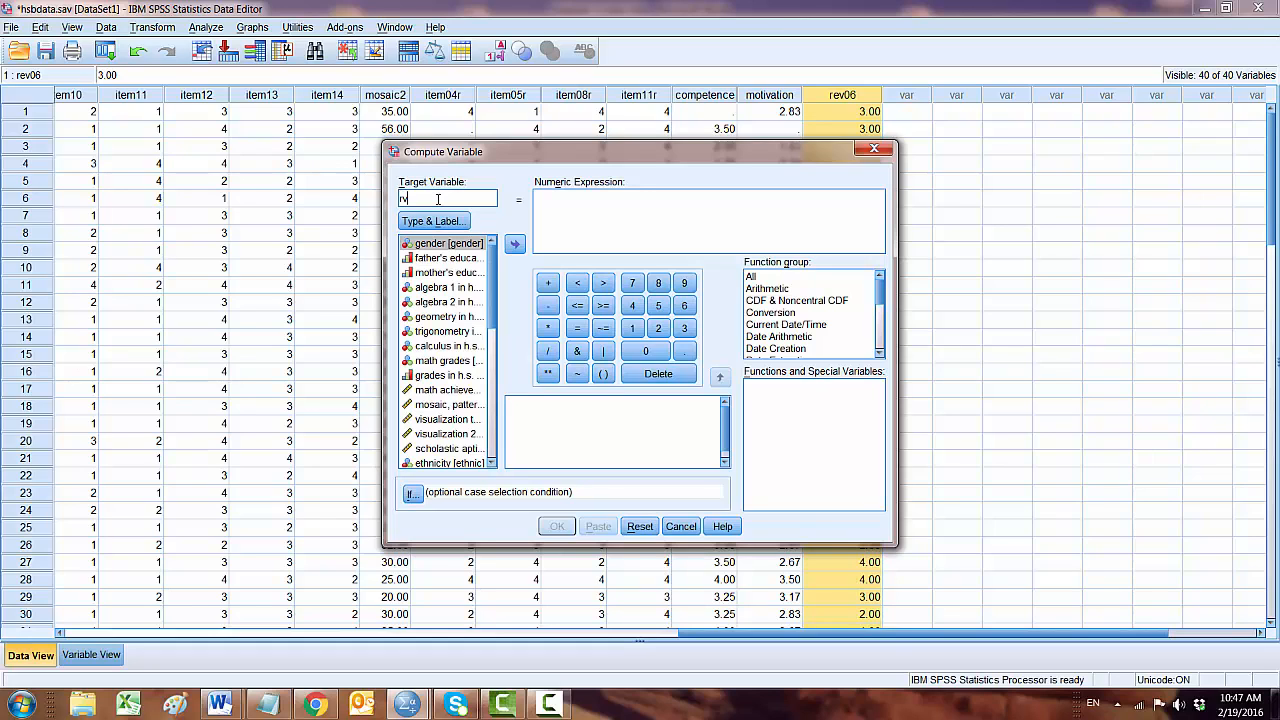
type("ev006")
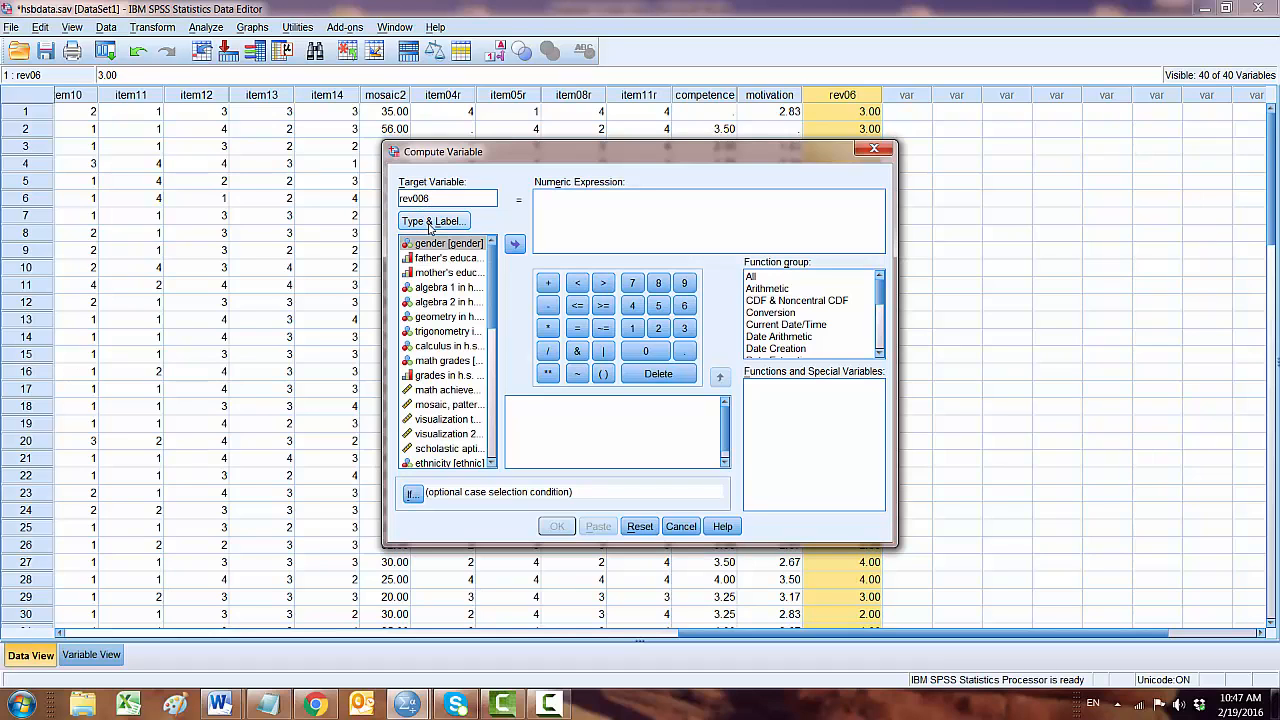
left_click(430, 221)
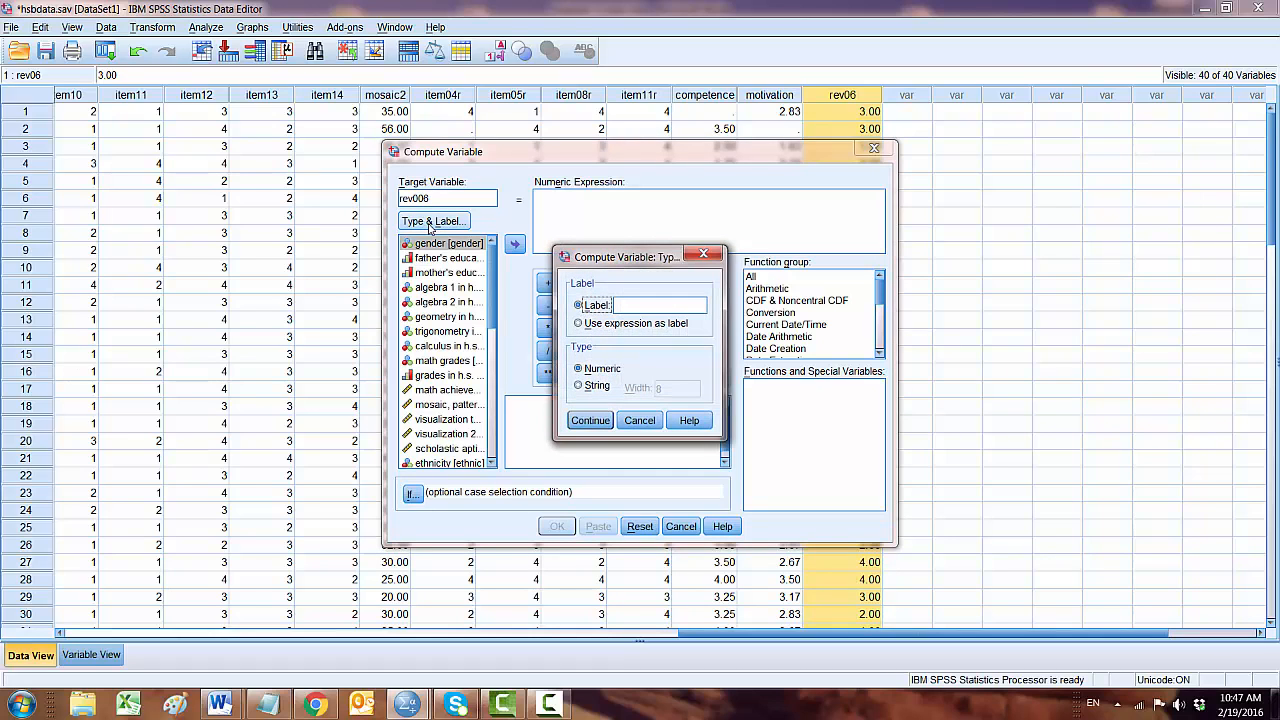
left_click(704, 254)
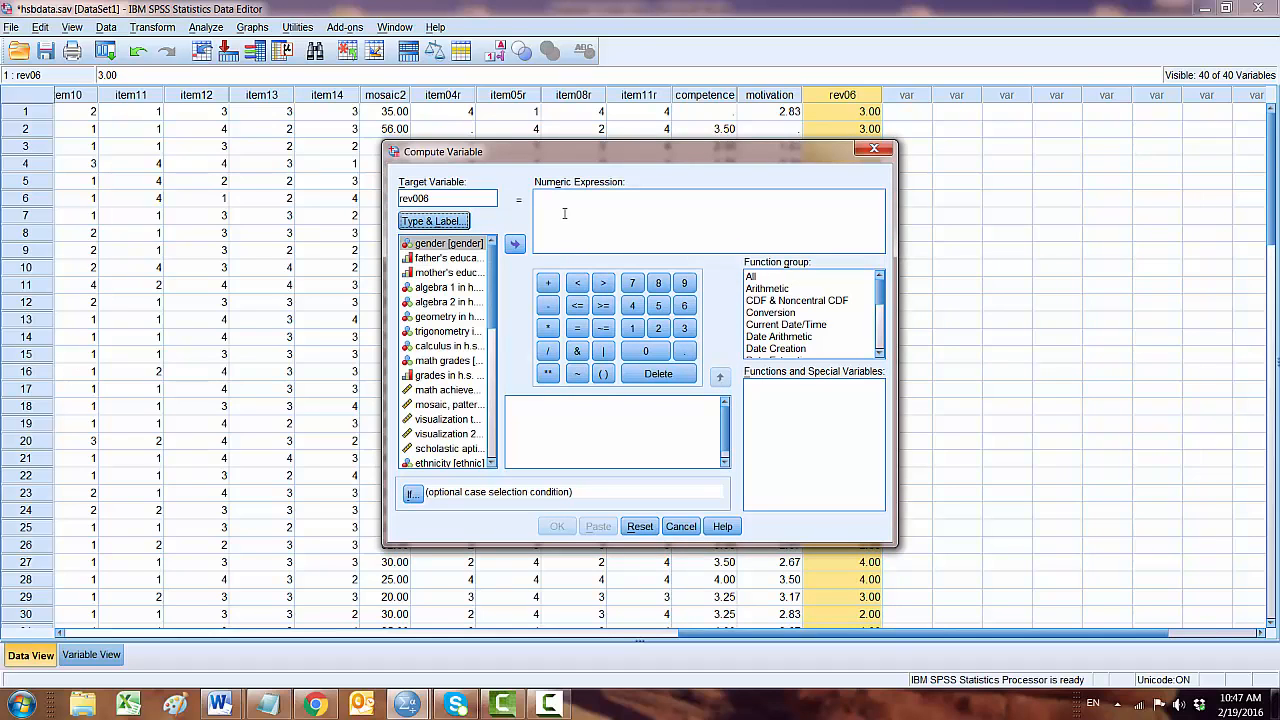
Step: Define the numeric expression as 5 - item06 and run the computation
left_click(550, 205)
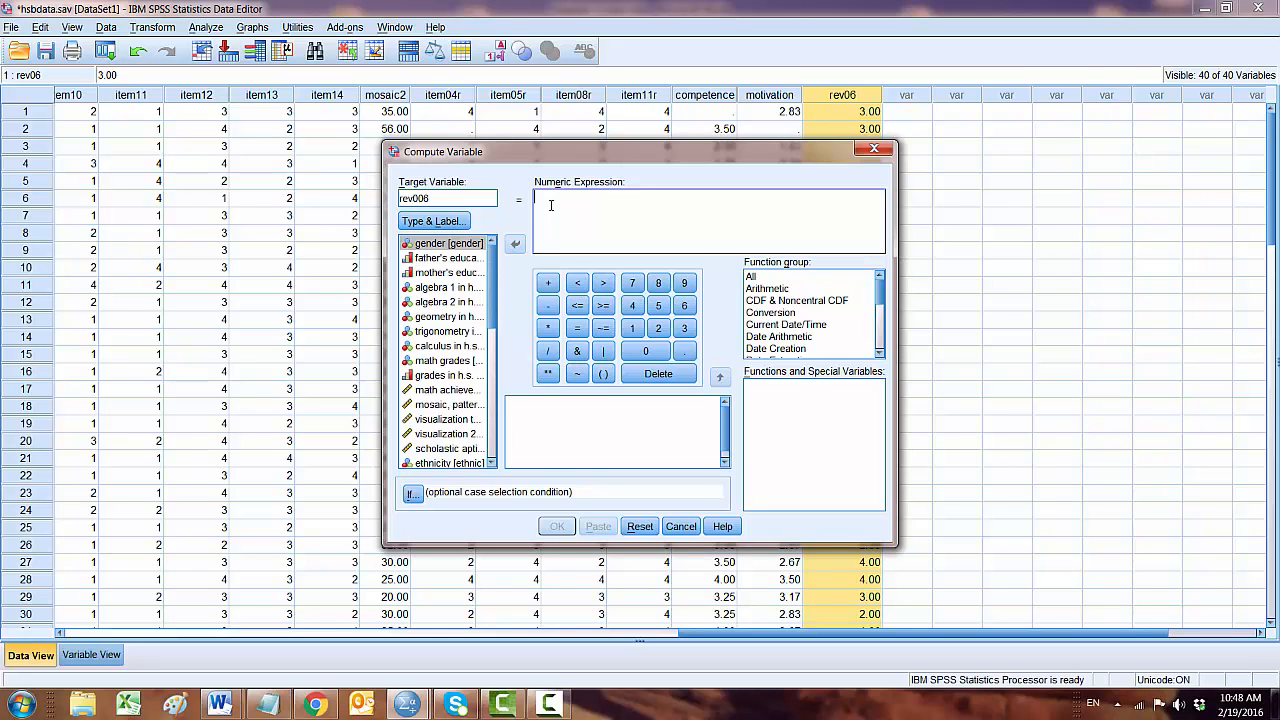
type("5")
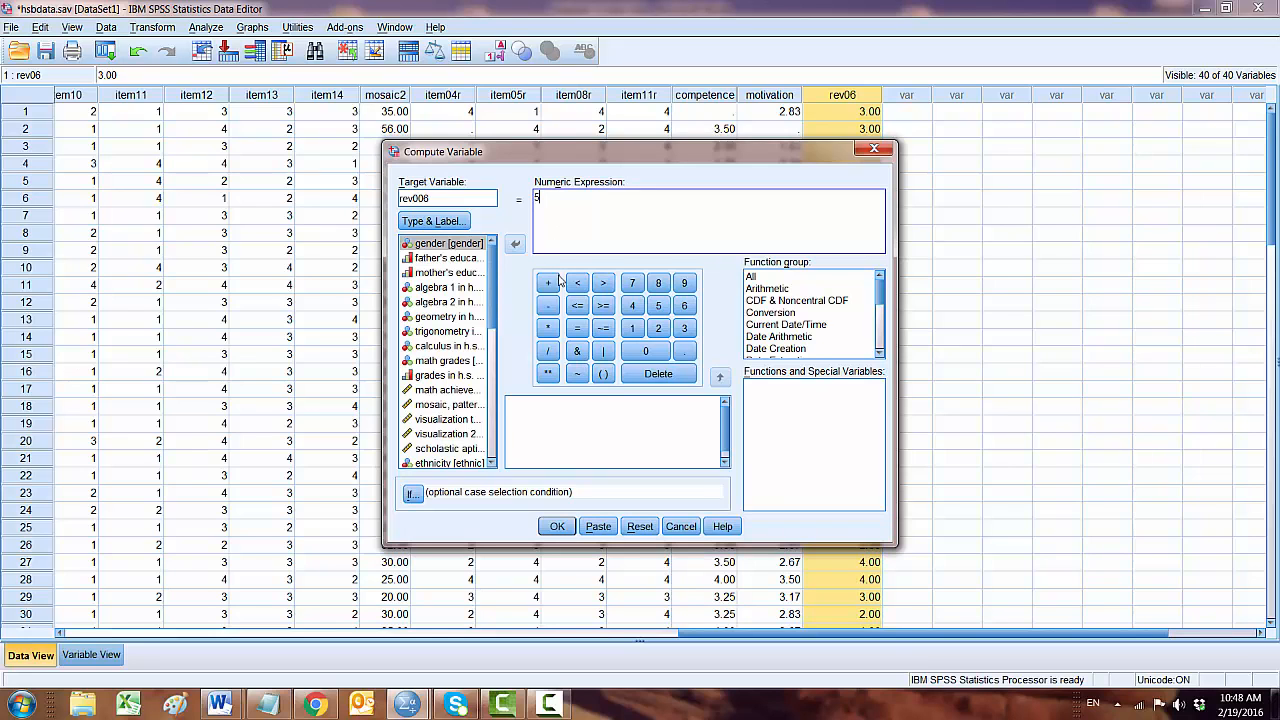
left_click(548, 305)
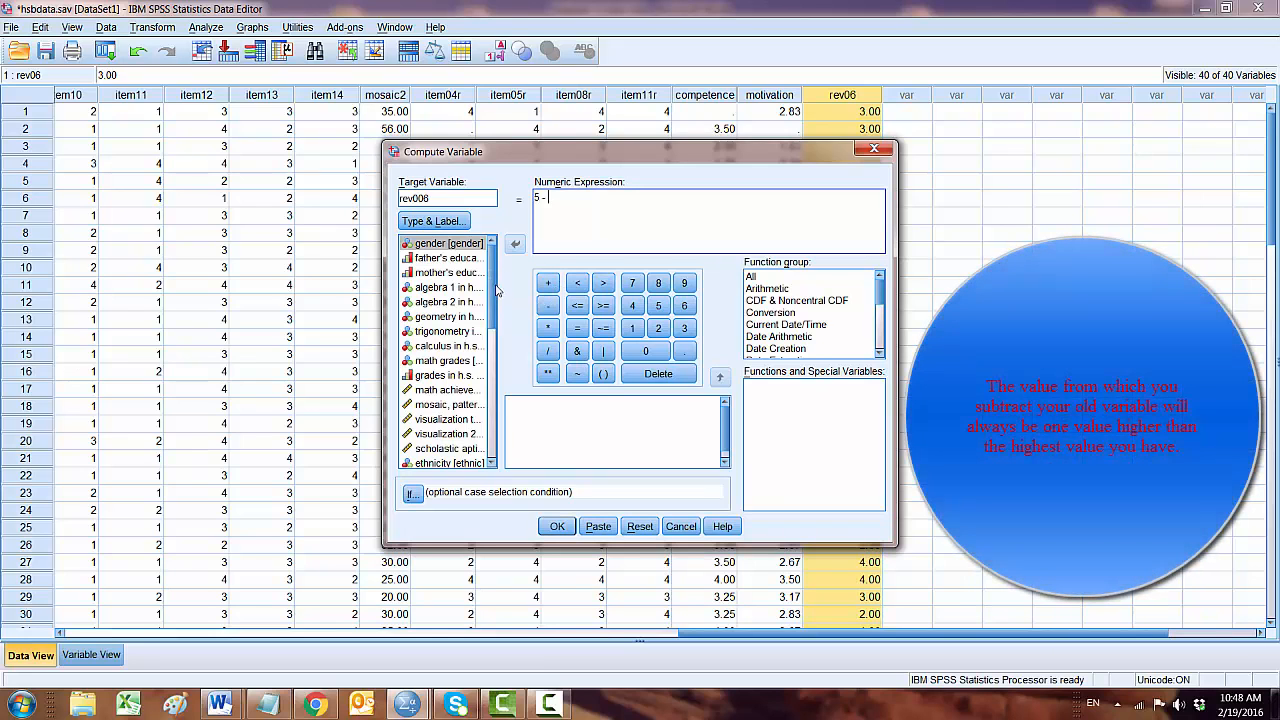
left_click_drag(497, 290, 503, 350)
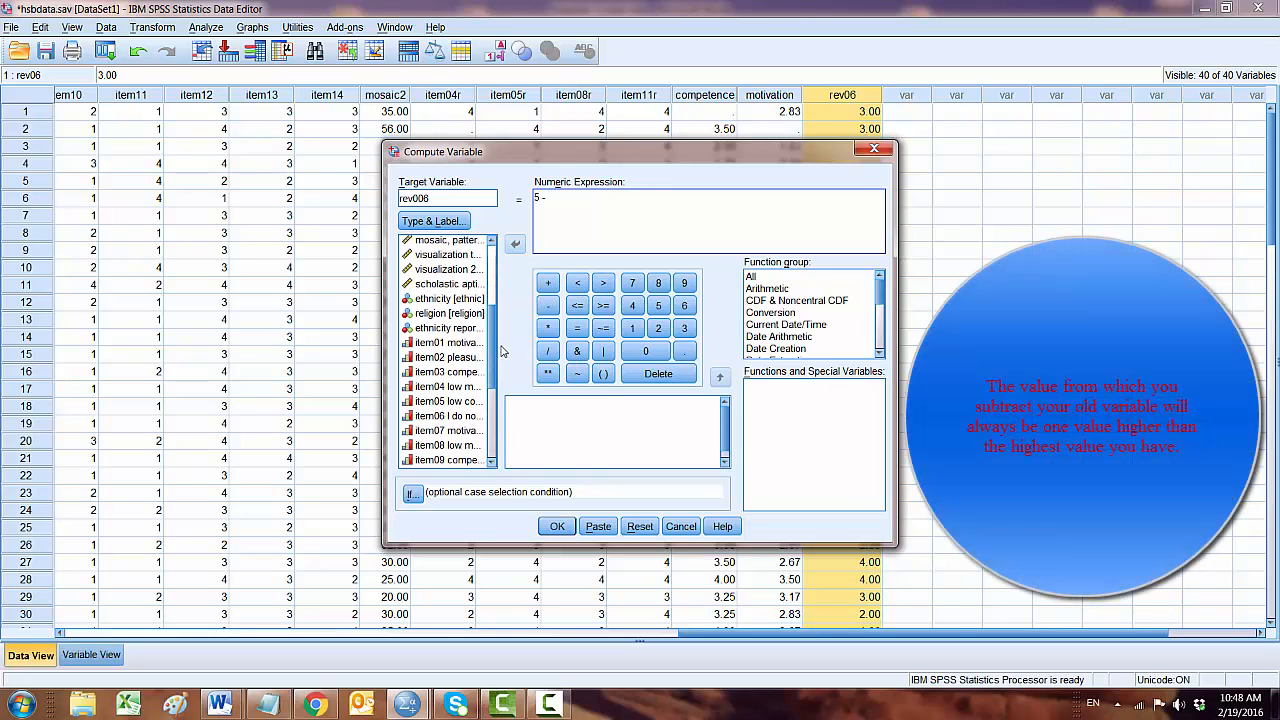
left_click(458, 417)
left_click(515, 245)
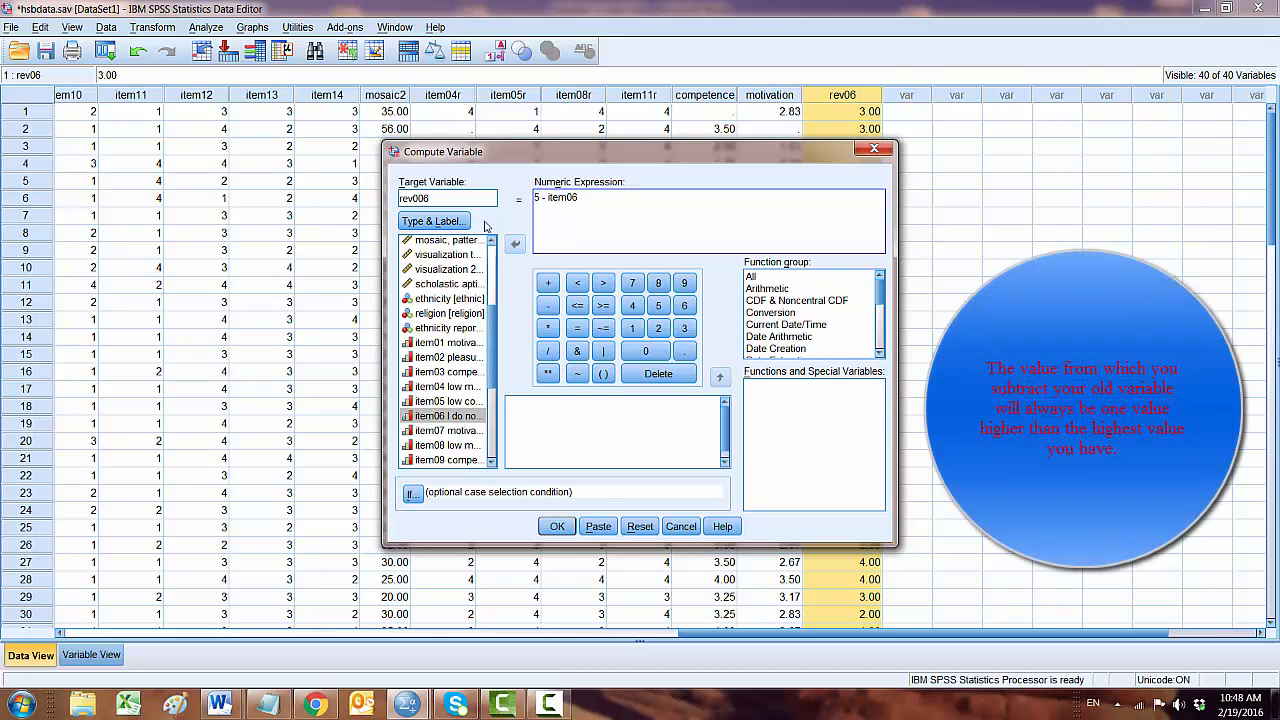
left_click(557, 526)
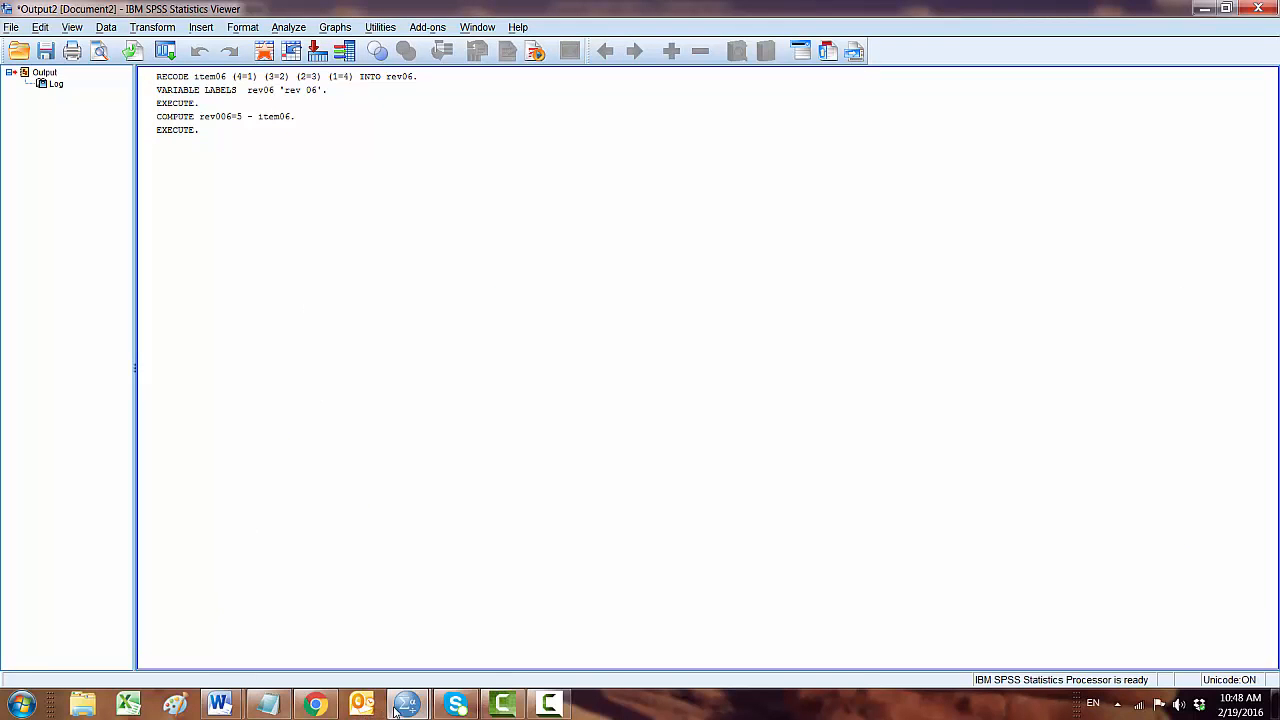
Step: Return to the Data Editor and compare the values of the computed rev006 column with the recoded rev06 column
mouse_move(408, 706)
left_click(318, 620)
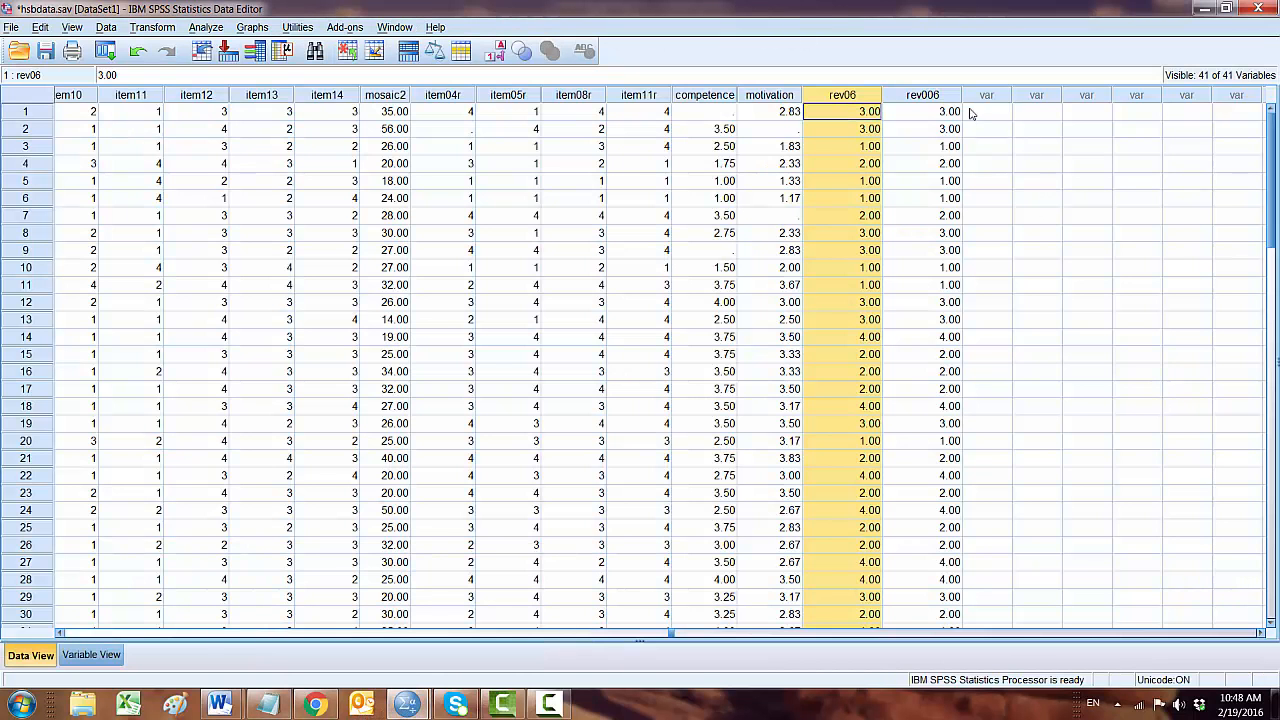
left_click(924, 113)
left_click(932, 100)
left_click(863, 97)
left_click(927, 101)
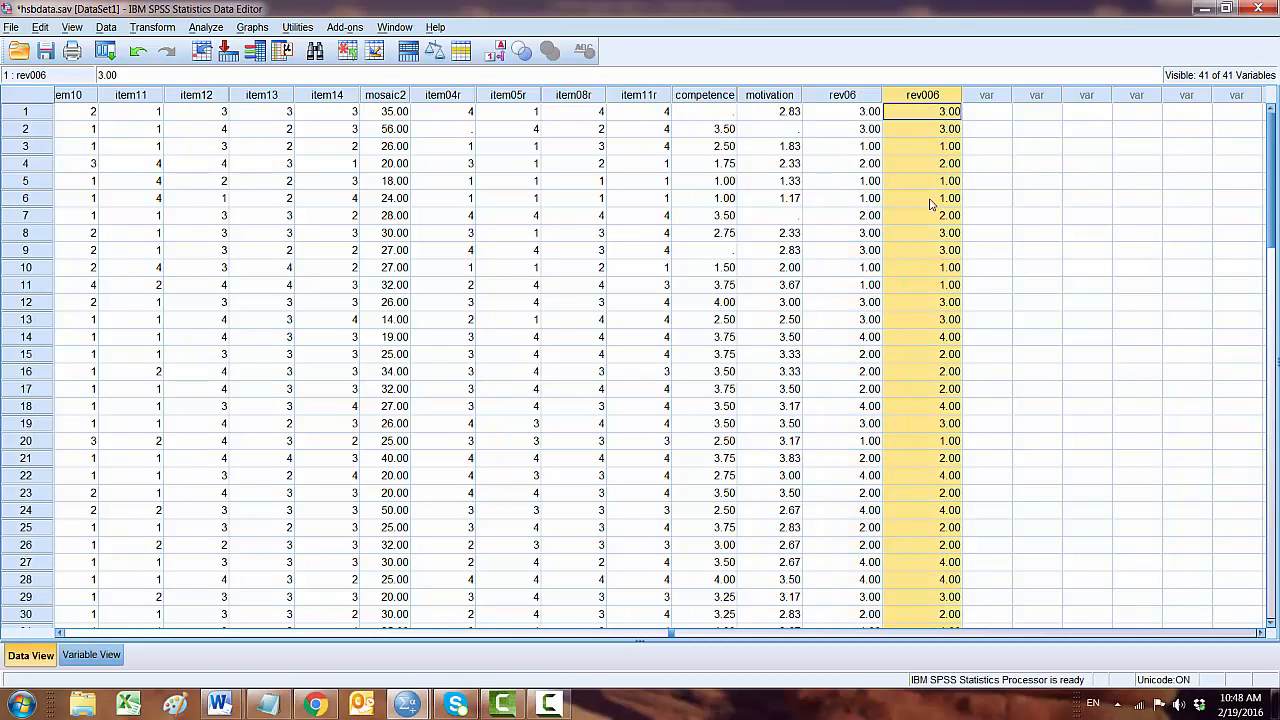
scroll(937, 300, "down", 5)
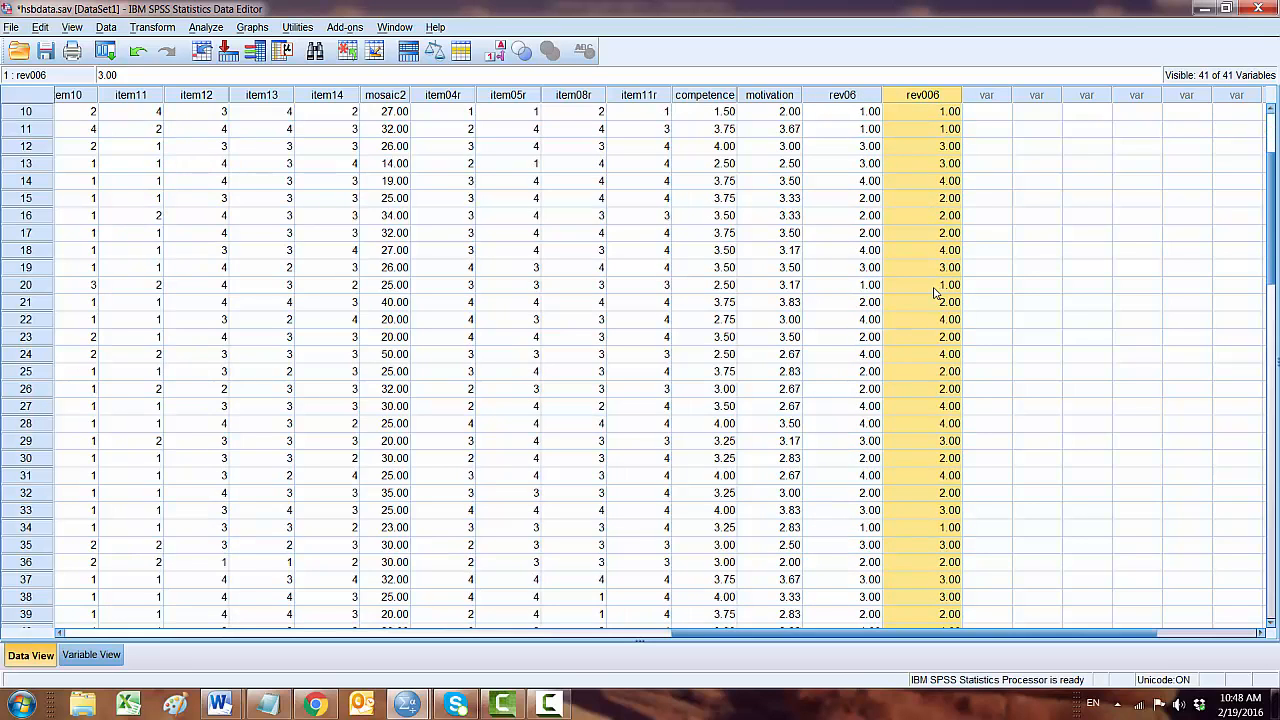
scroll(940, 360, "up", 5)
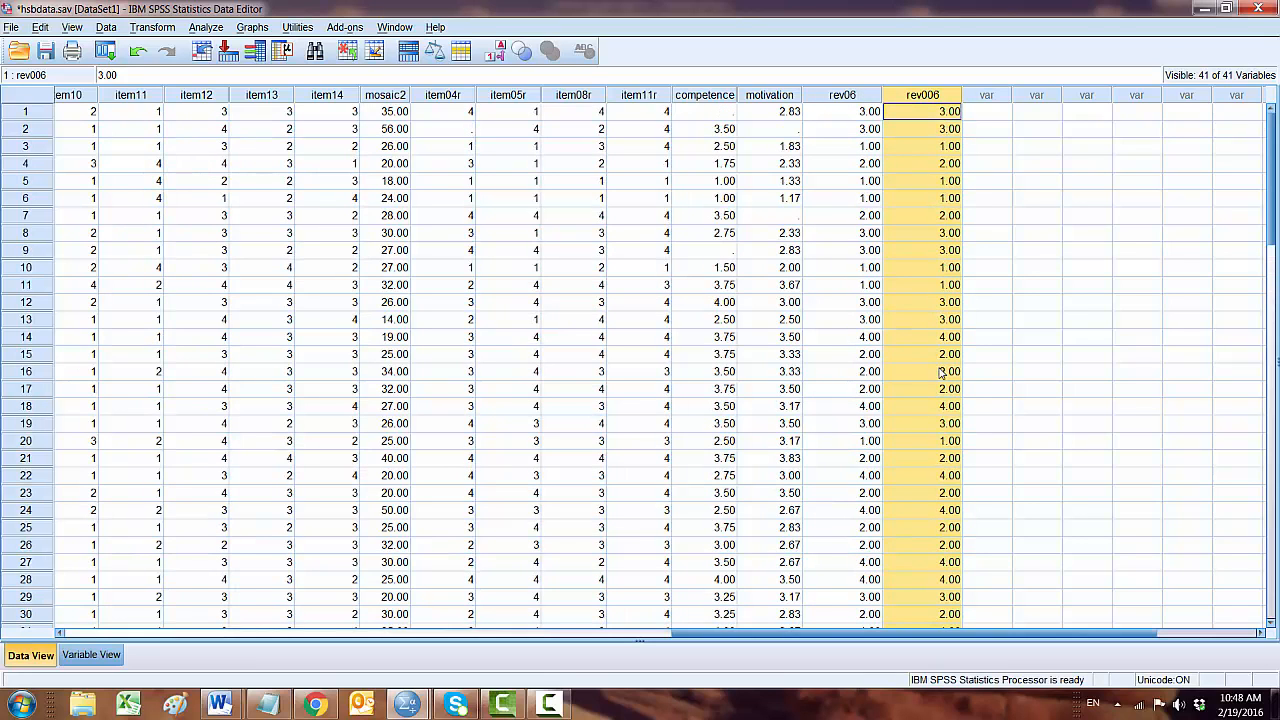
left_click(866, 112)
left_click(873, 95)
left_click(905, 95)
left_click(862, 96)
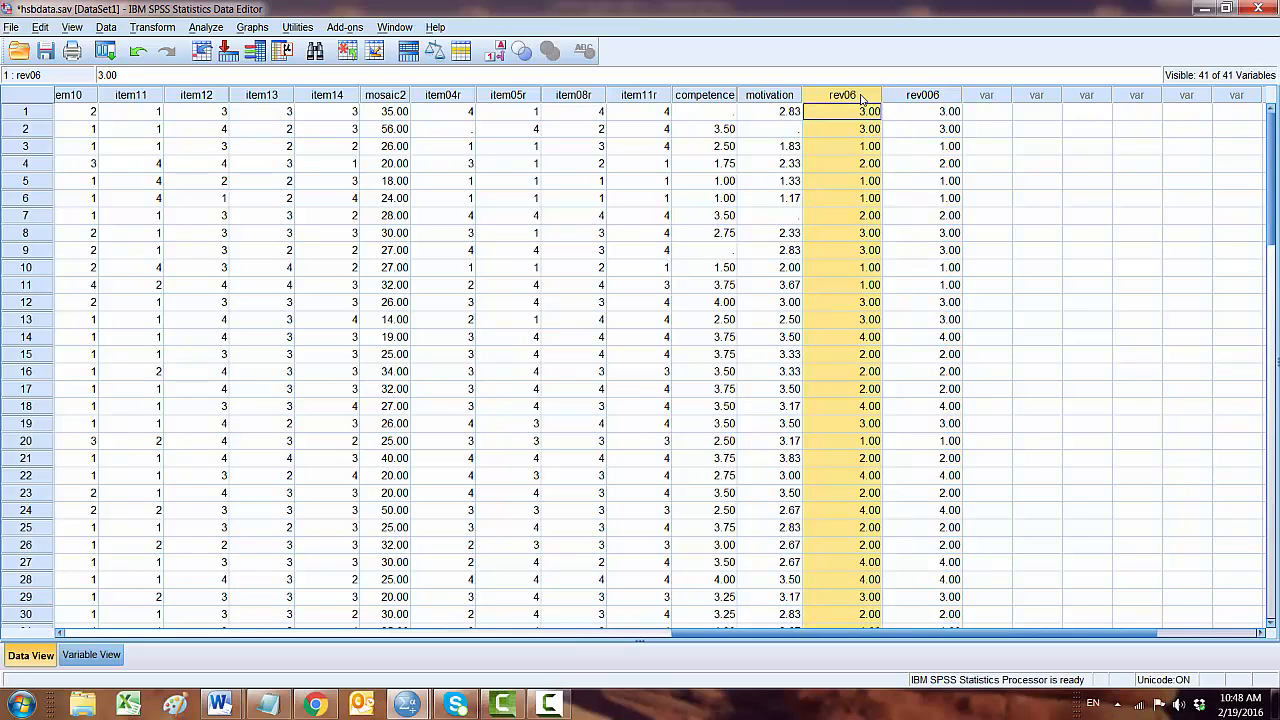